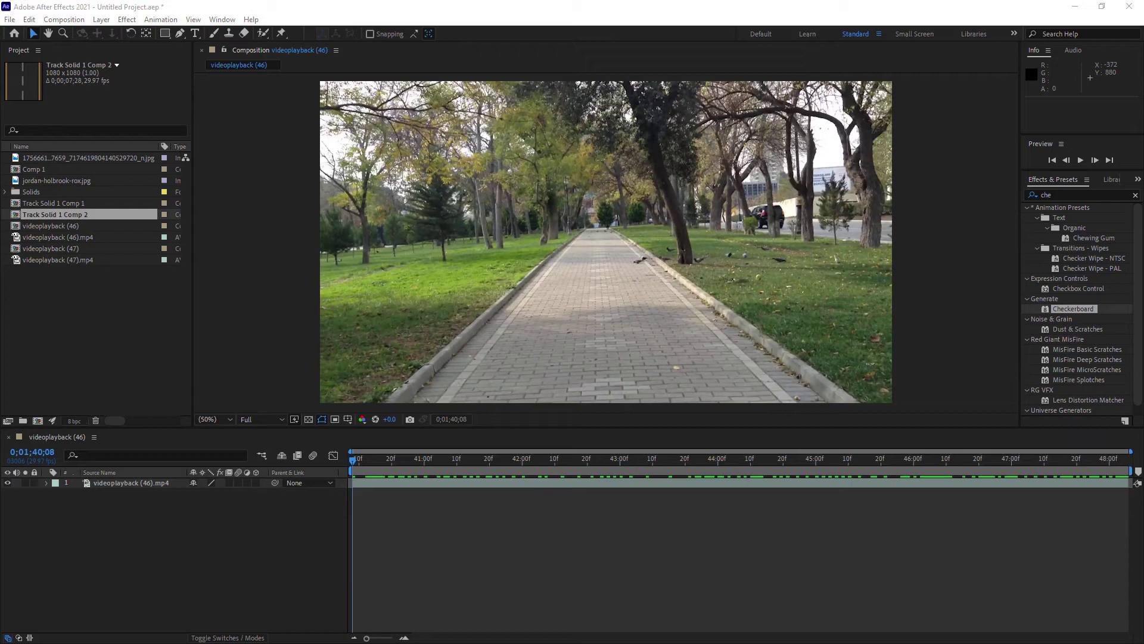
# - Select the park path video layer and scrub through the footage from end to start
pyautogui.click(791, 627)
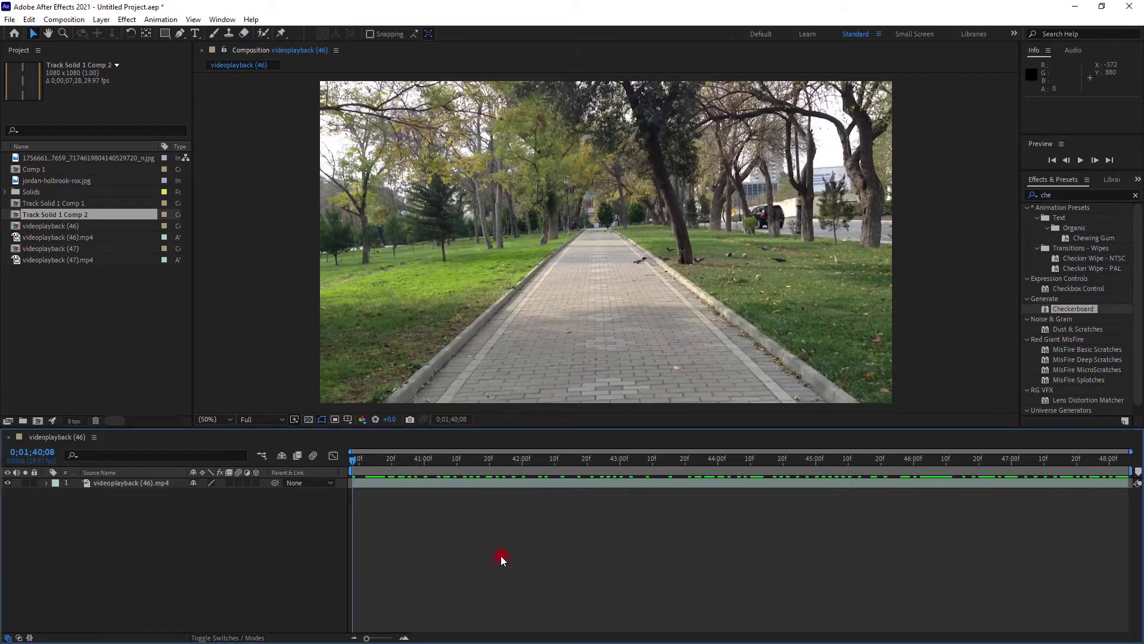
pyautogui.click(389, 484)
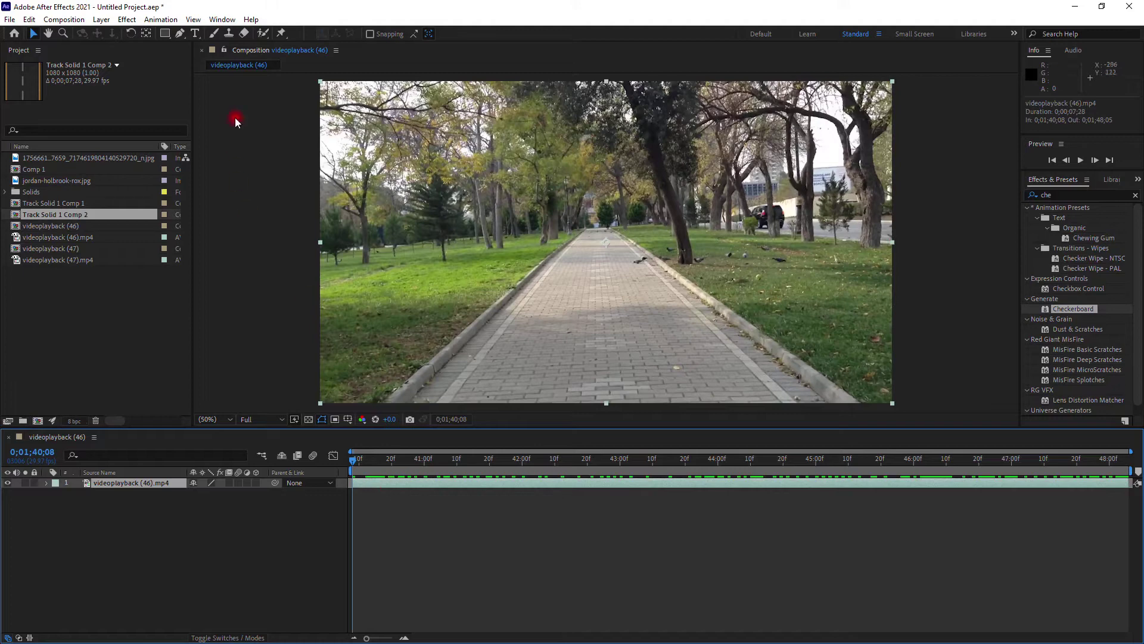
pyautogui.moveTo(360, 459)
pyautogui.mouseDown()
pyautogui.moveTo(1138, 495)
pyautogui.moveTo(1033, 520)
pyautogui.moveTo(240, 459)
pyautogui.mouseUp()
pyautogui.moveTo(396, 485)
pyautogui.mouseDown()
pyautogui.moveTo(591, 488)
pyautogui.moveTo(394, 467)
pyautogui.moveTo(397, 484)
pyautogui.moveTo(1033, 484)
pyautogui.moveTo(371, 462)
pyautogui.moveTo(886, 499)
pyautogui.mouseUp()
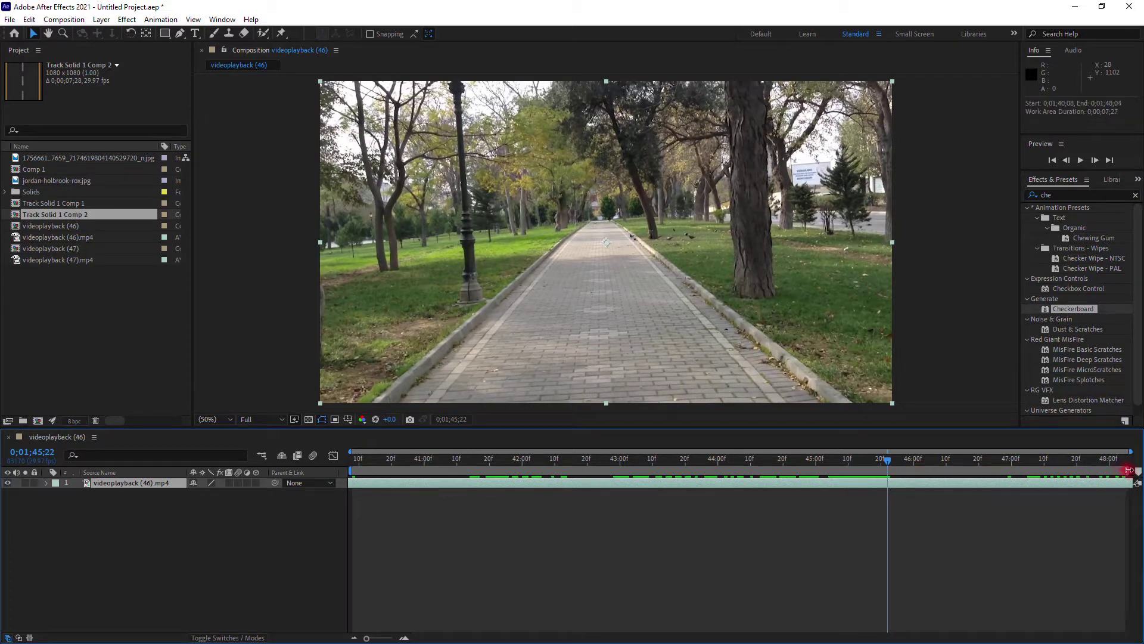
# - End the work area at 0;01;45;20 and trim the composition to the work area
pyautogui.moveTo(1128, 470); pyautogui.dragTo(887, 469)
pyautogui.click(880, 465)
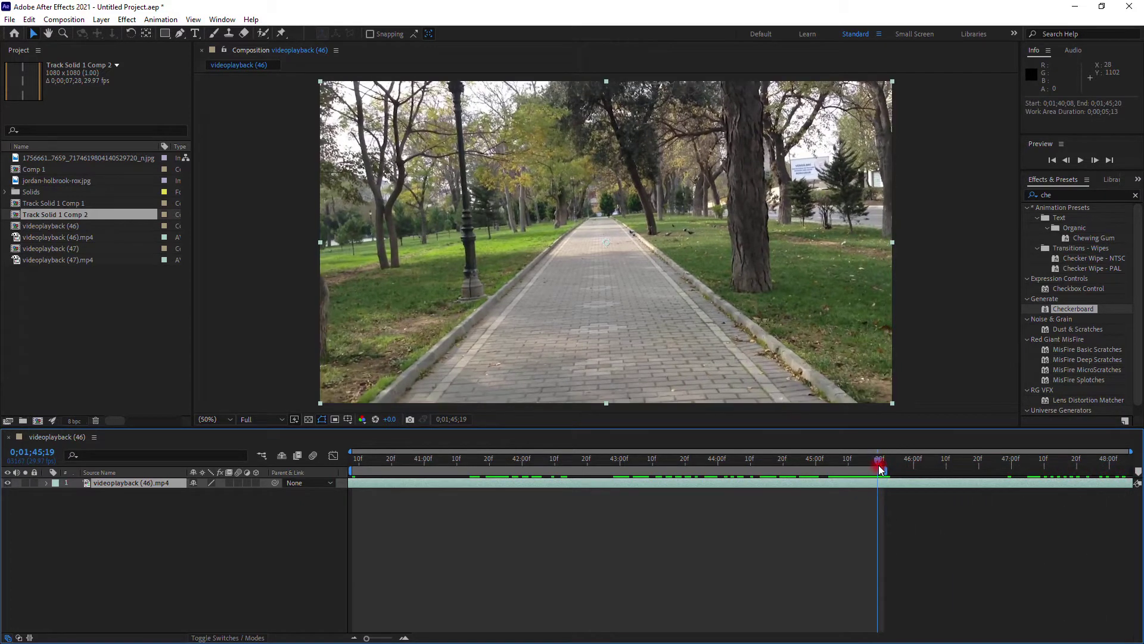
pyautogui.rightClick(879, 466)
pyautogui.click(926, 505)
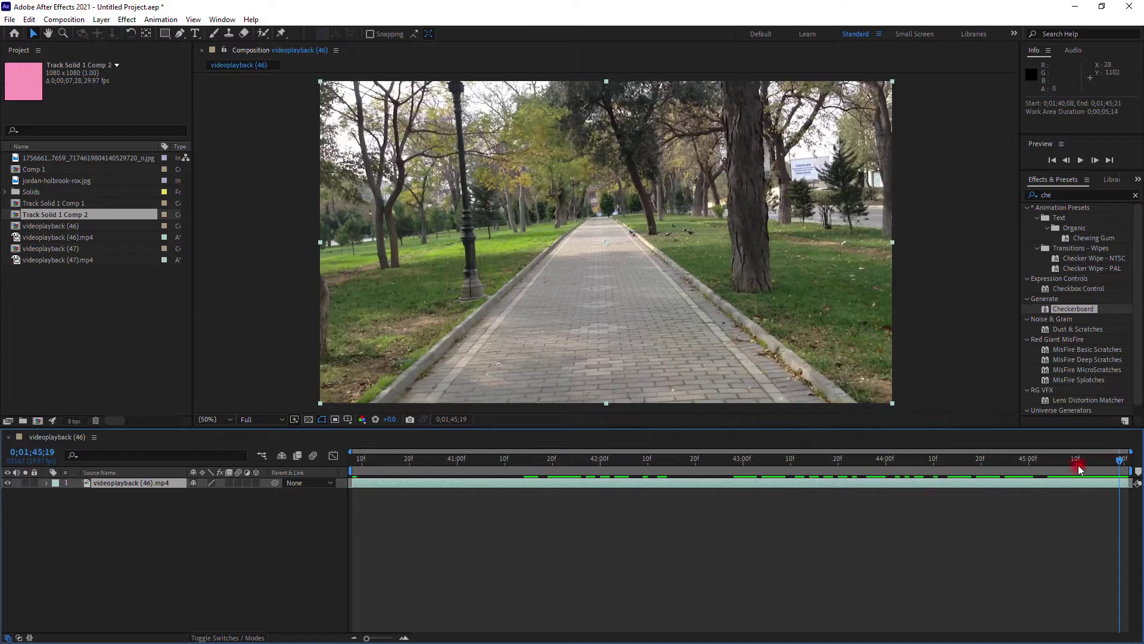
pyautogui.moveTo(1089, 463); pyautogui.dragTo(206, 471)
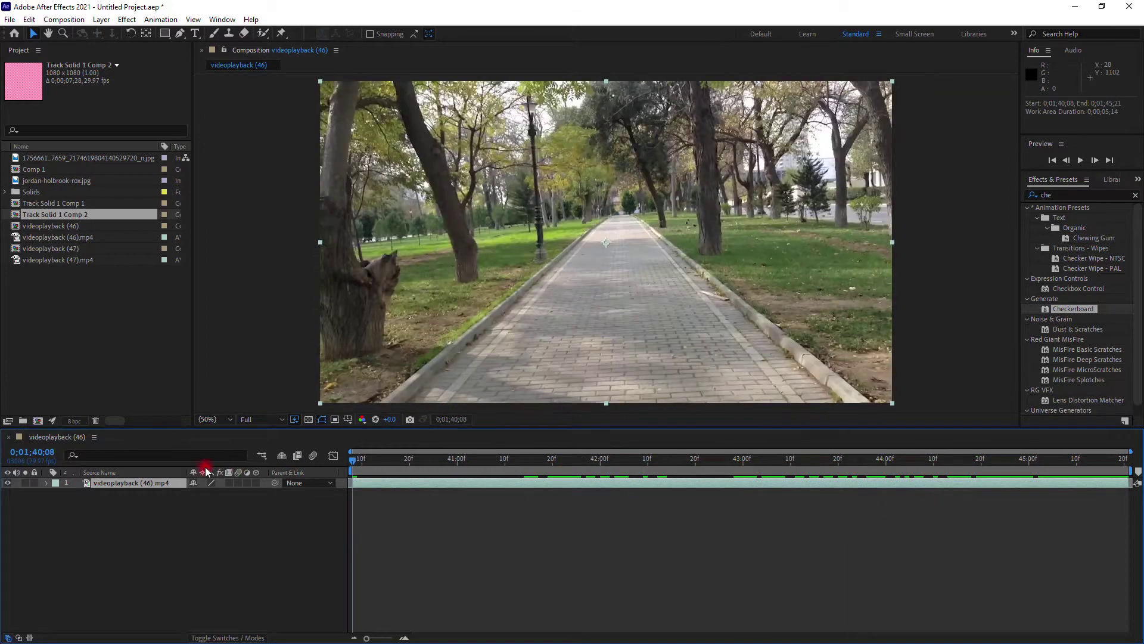
pyautogui.click(443, 553)
pyautogui.click(369, 485)
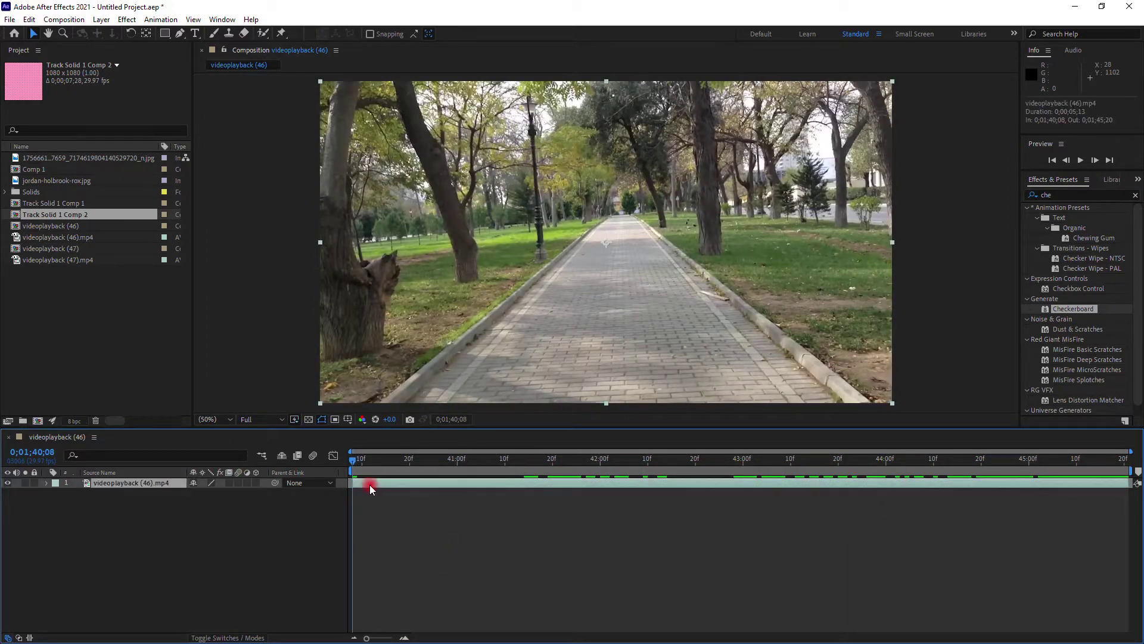
# - Run the 3D Camera Tracker on the park path footage, showing its Advanced settings
pyautogui.click(161, 19)
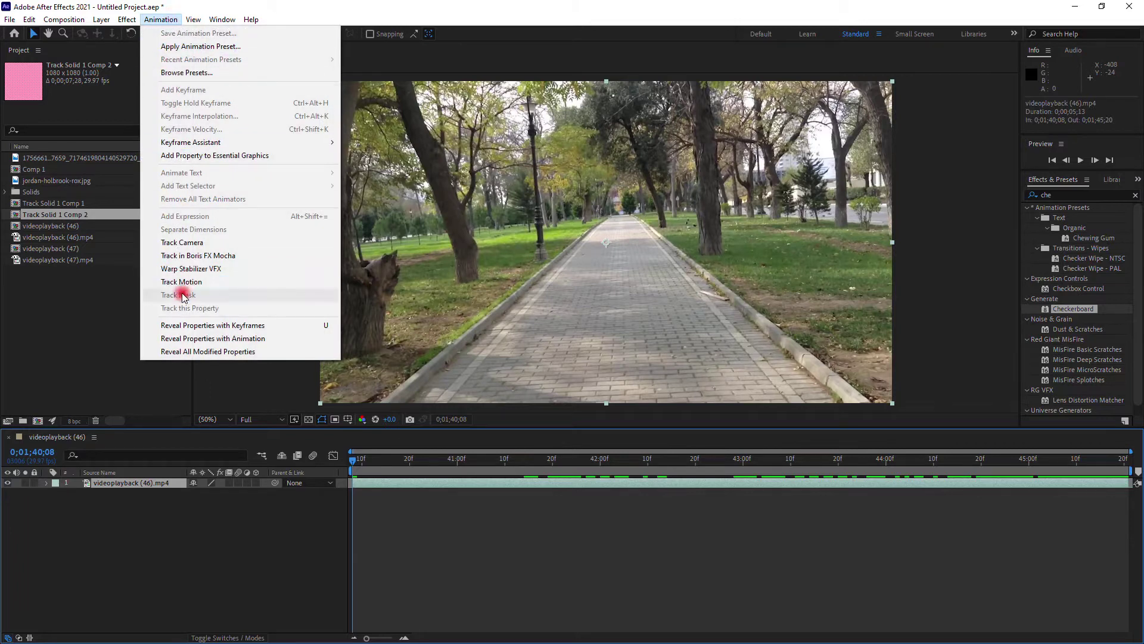
pyautogui.click(196, 245)
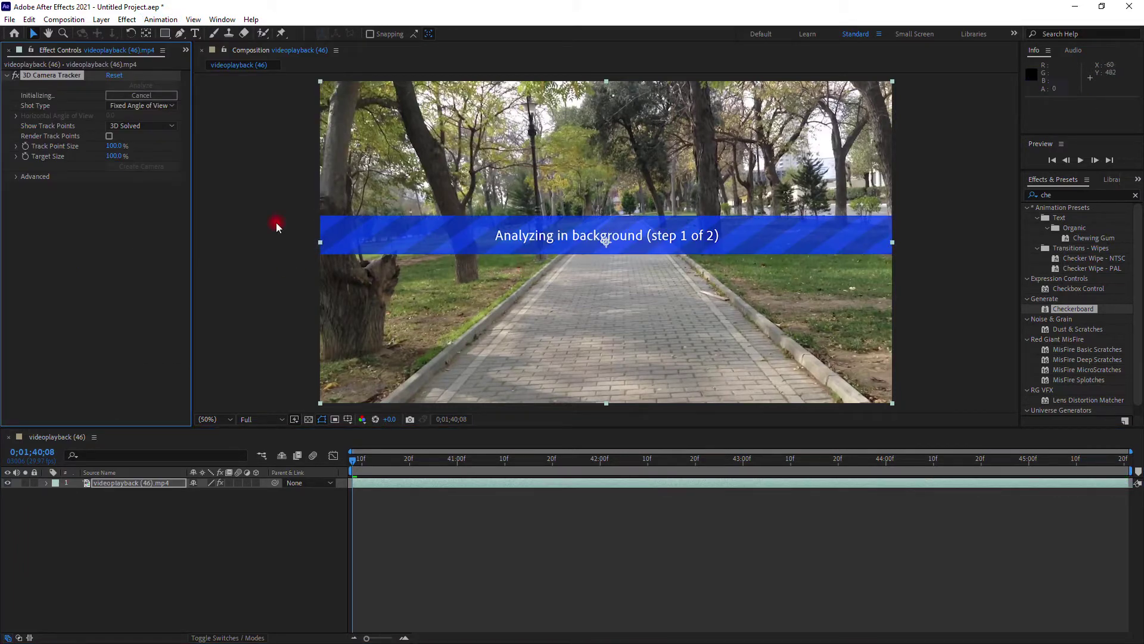
pyautogui.click(15, 177)
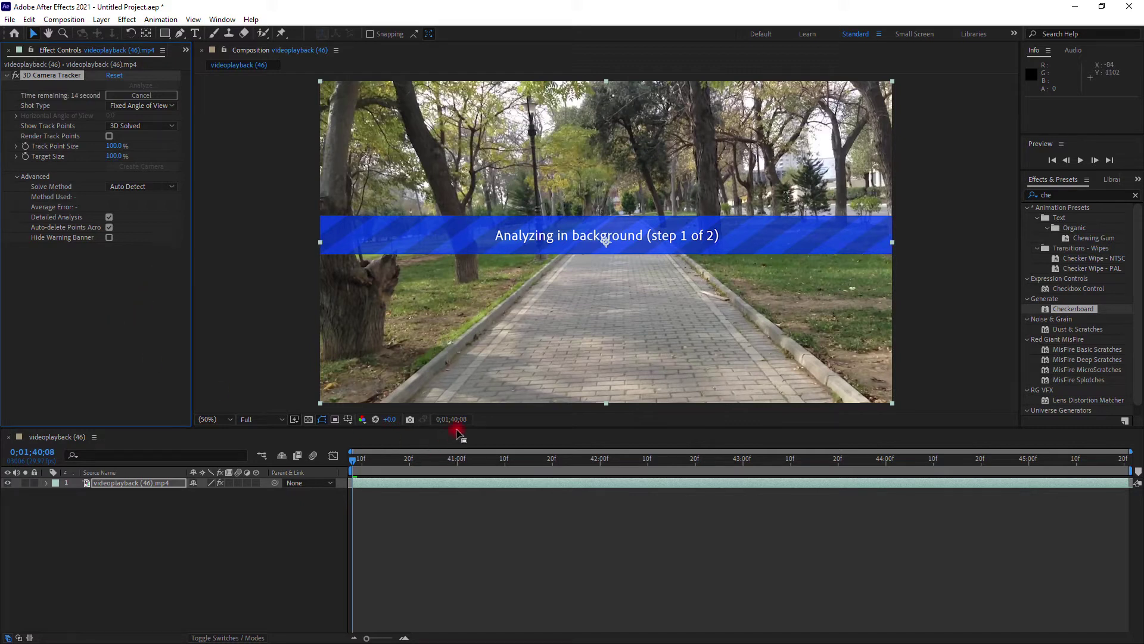
pyautogui.moveTo(462, 427); pyautogui.dragTo(466, 497)
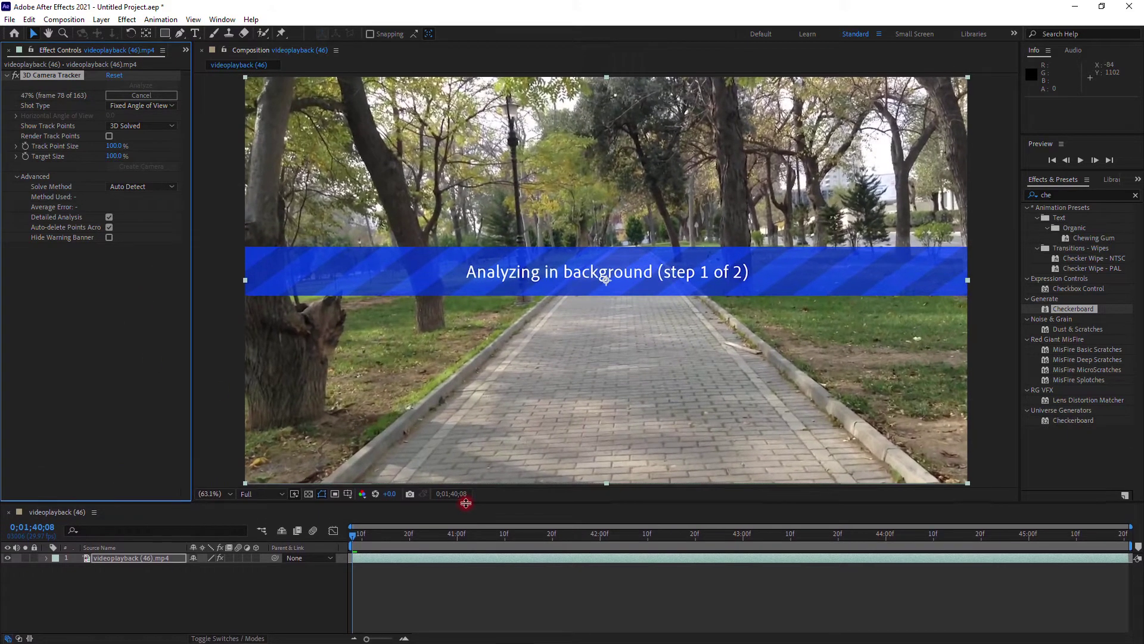
pyautogui.click(669, 390)
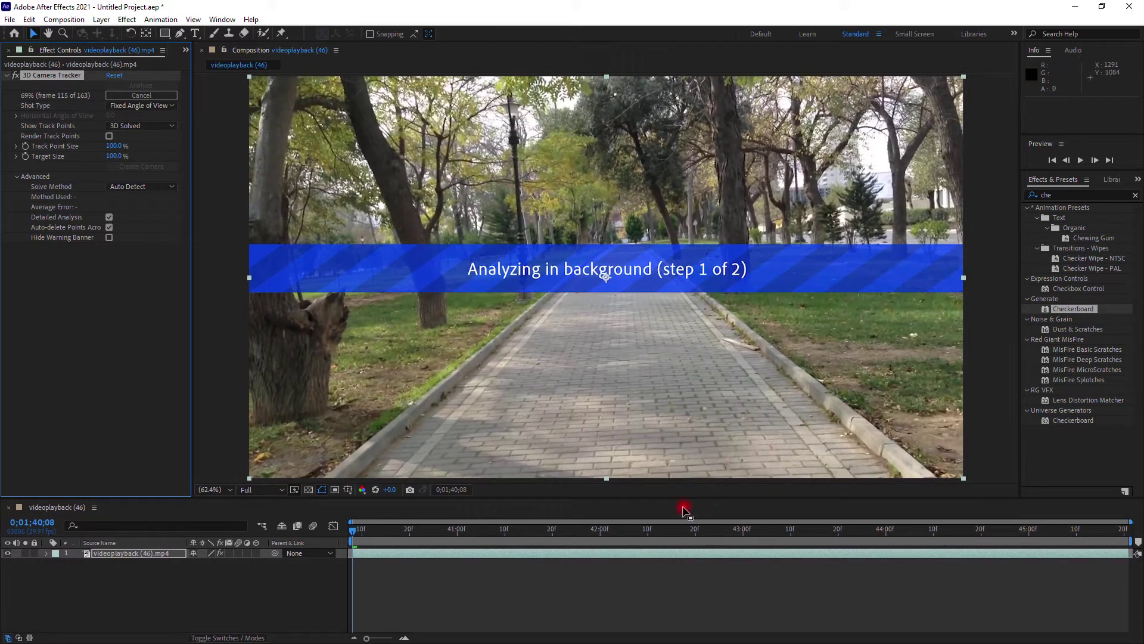
pyautogui.moveTo(685, 498); pyautogui.dragTo(678, 475)
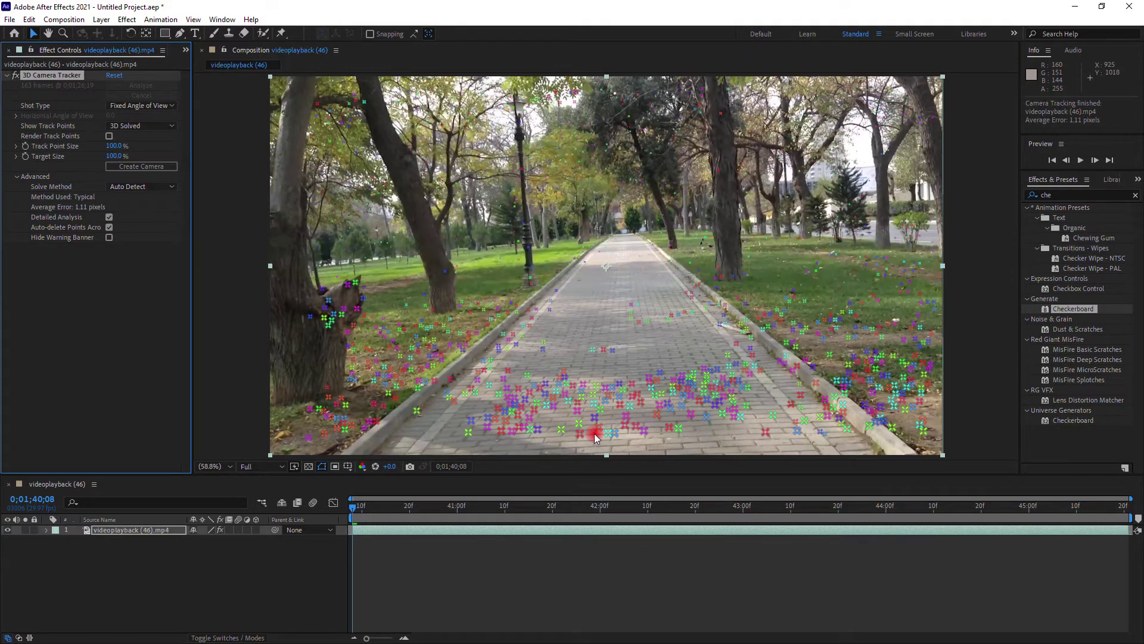
# - Lasso track points in the middle of the path and create a solid and camera there
pyautogui.moveTo(357, 517)
pyautogui.mouseDown()
pyautogui.moveTo(322, 519)
pyautogui.moveTo(884, 571)
pyautogui.moveTo(742, 552)
pyautogui.mouseUp()
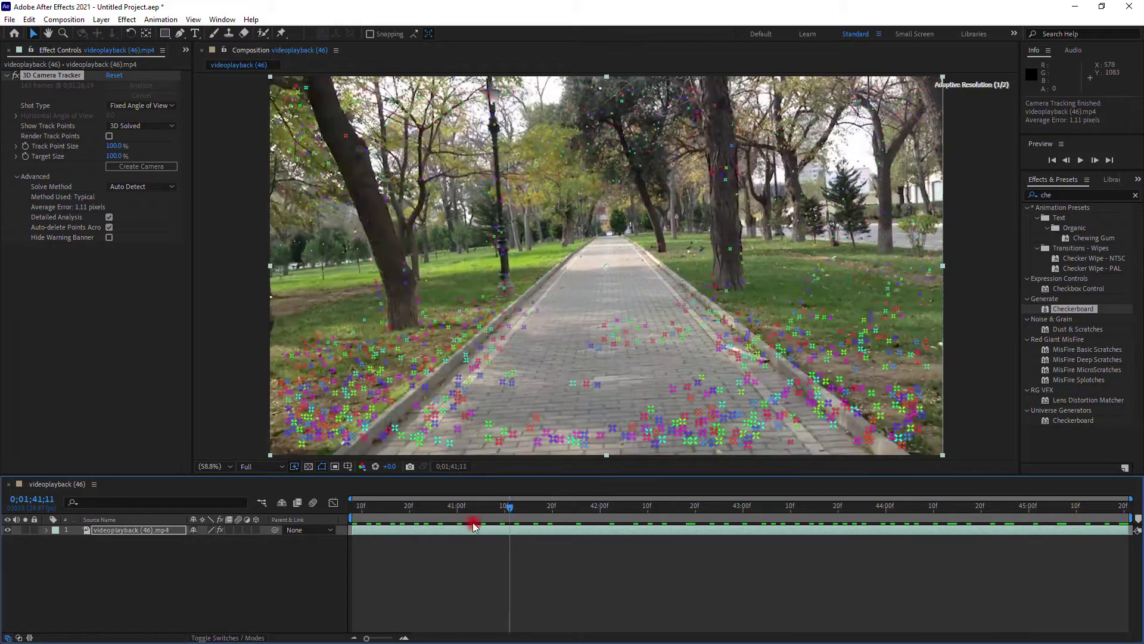
pyautogui.moveTo(741, 551); pyautogui.dragTo(230, 512)
pyautogui.click(699, 395)
pyautogui.moveTo(699, 395)
pyautogui.mouseDown()
pyautogui.moveTo(607, 274)
pyautogui.moveTo(599, 289)
pyautogui.moveTo(693, 307)
pyautogui.moveTo(638, 306)
pyautogui.mouseUp()
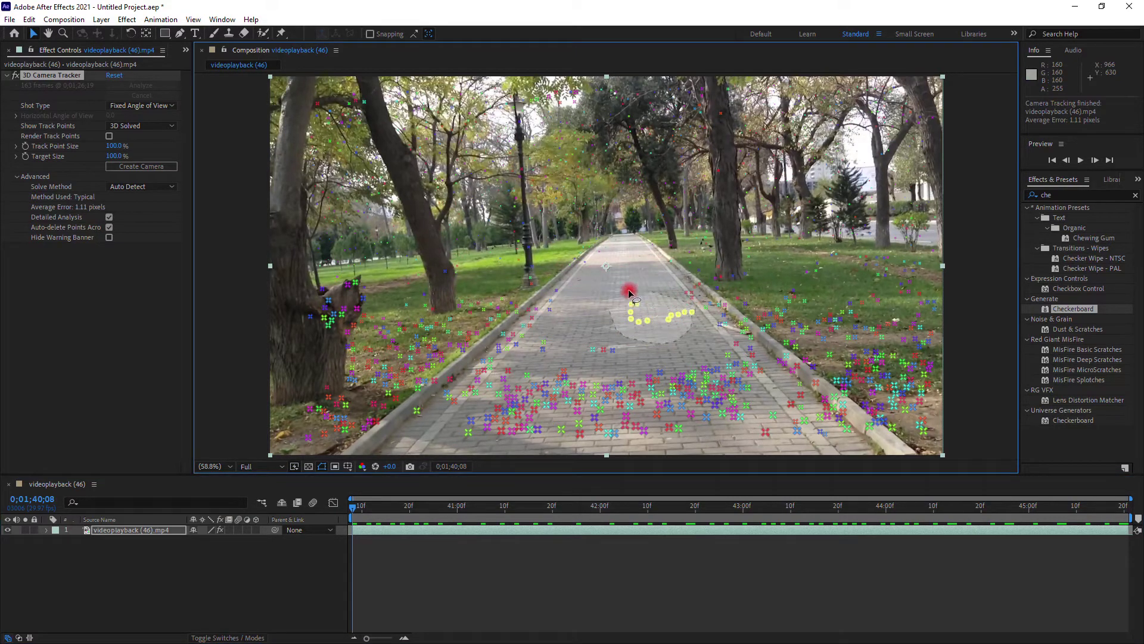
pyautogui.rightClick(639, 302)
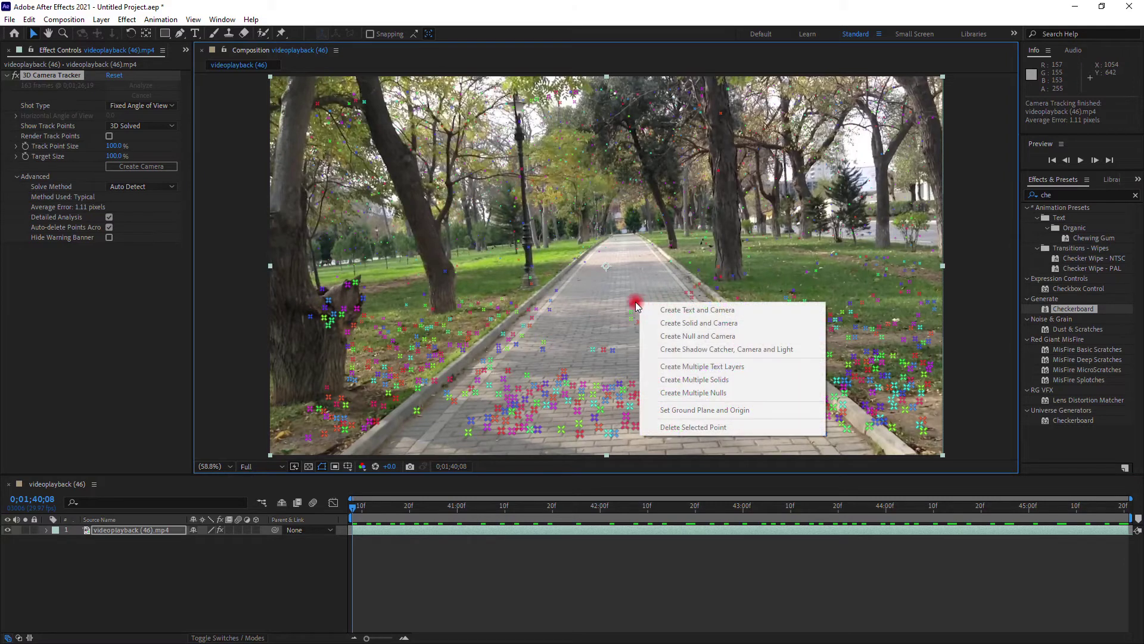
pyautogui.click(635, 302)
pyautogui.moveTo(632, 303)
pyautogui.mouseDown()
pyautogui.moveTo(690, 311)
pyautogui.moveTo(687, 320)
pyautogui.mouseUp()
pyautogui.rightClick(671, 315)
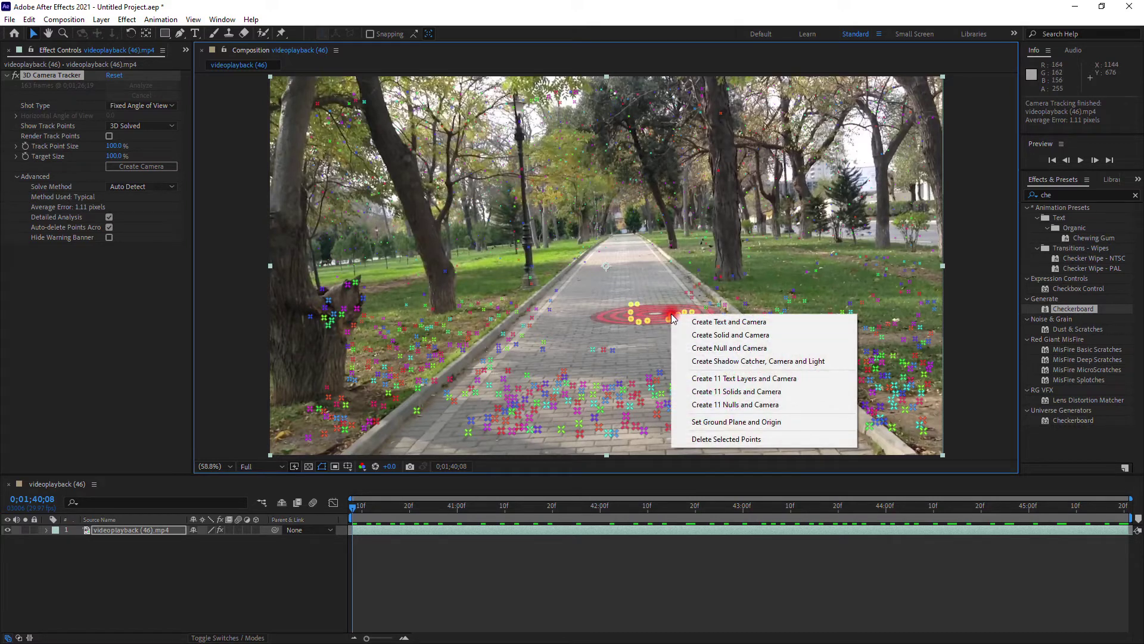
pyautogui.click(721, 338)
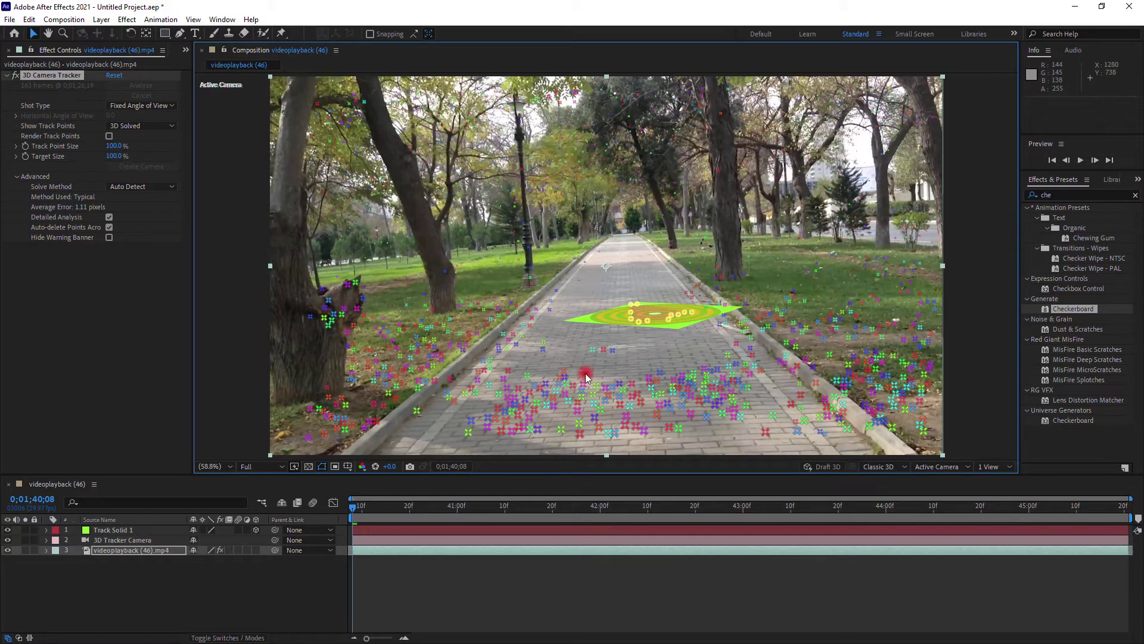
# - Preview the clip to check how the solid follows the path
pyautogui.click(440, 593)
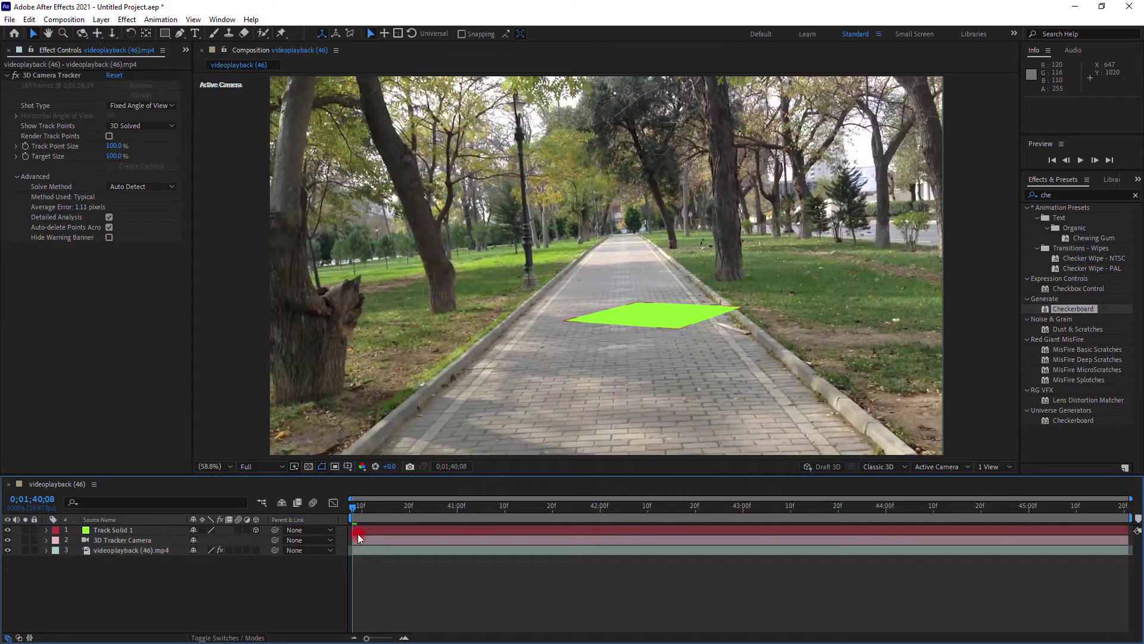
pyautogui.moveTo(357, 534); pyautogui.dragTo(1010, 538)
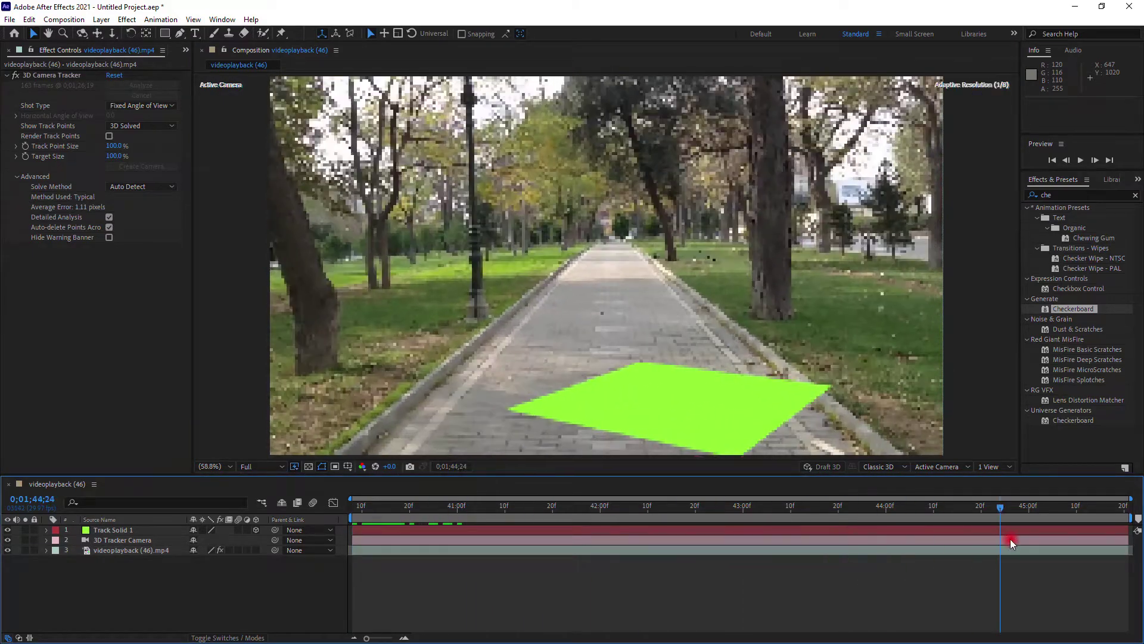
pyautogui.moveTo(1010, 539); pyautogui.dragTo(306, 491)
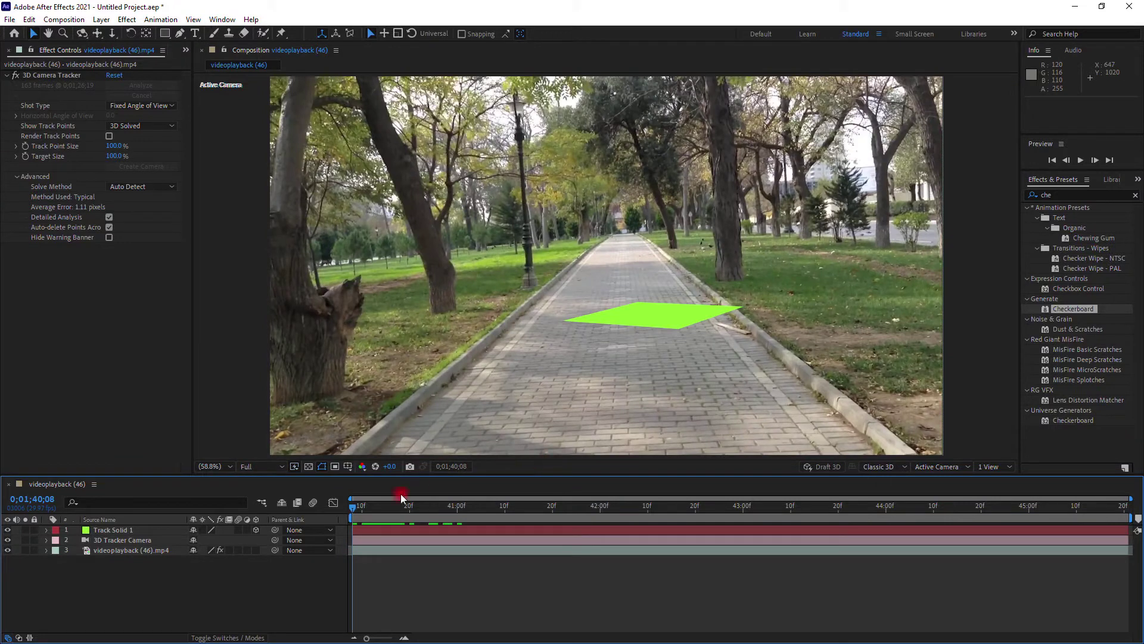
# - Rotate Track Solid 1 about its Z and Y axes and move it along the path
pyautogui.click(371, 529)
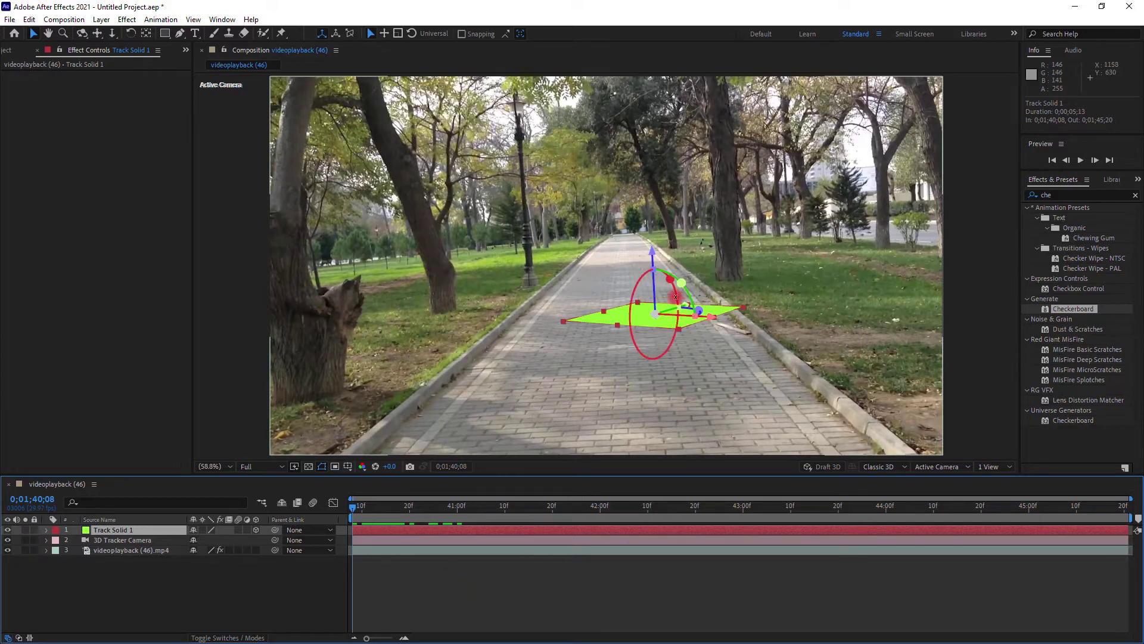
pyautogui.moveTo(683, 307); pyautogui.dragTo(650, 320)
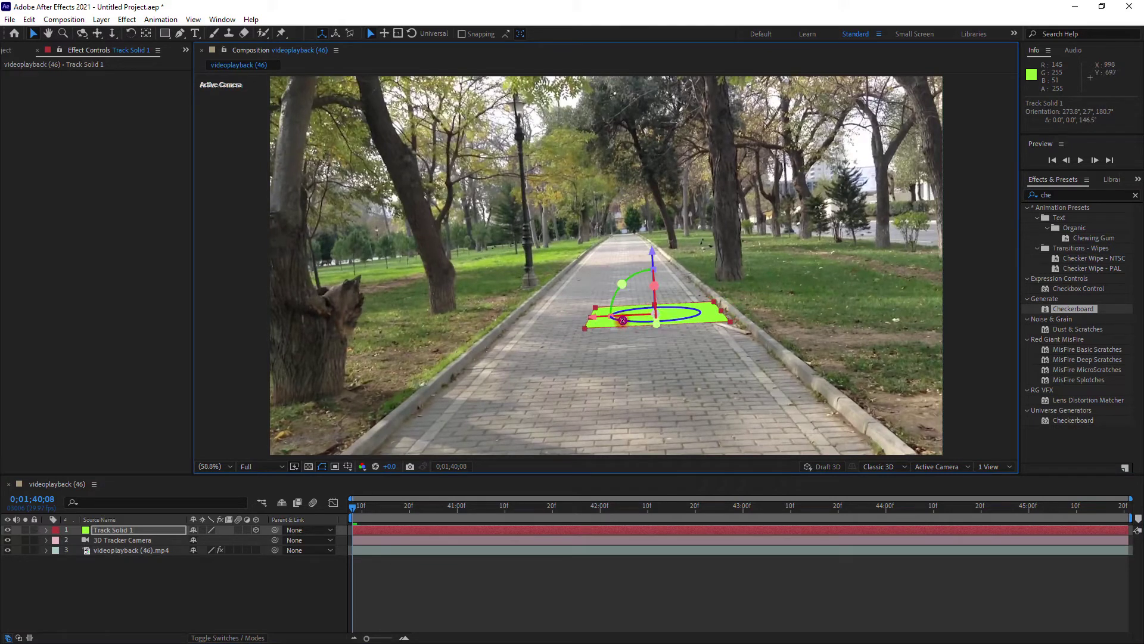
pyautogui.moveTo(644, 273)
pyautogui.mouseDown()
pyautogui.moveTo(659, 316)
pyautogui.moveTo(751, 338)
pyautogui.moveTo(740, 327)
pyautogui.mouseUp()
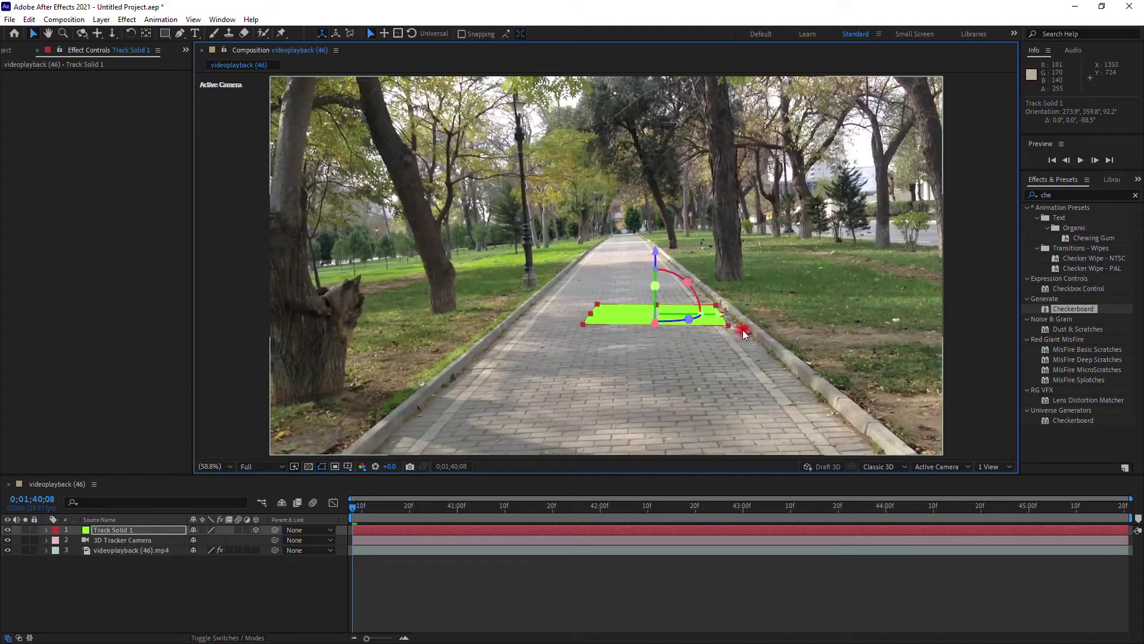
pyautogui.moveTo(661, 259)
pyautogui.mouseDown()
pyautogui.moveTo(711, 360)
pyautogui.moveTo(638, 366)
pyautogui.mouseUp()
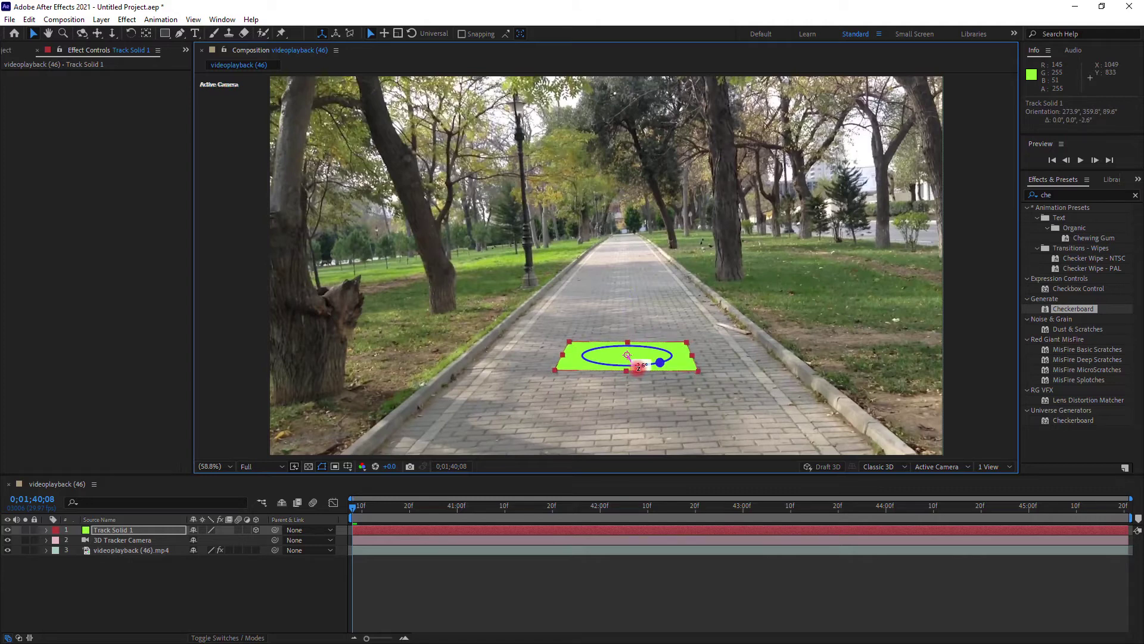
# - Scrub later frames to check how the solid holds on the path
pyautogui.click(485, 569)
pyautogui.click(409, 518)
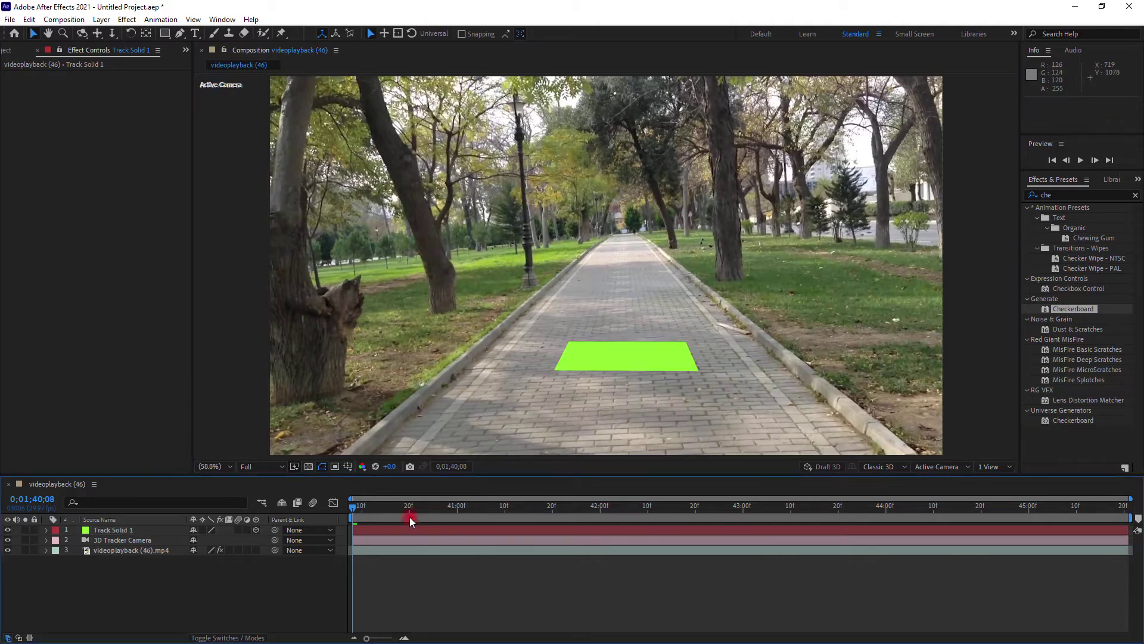
pyautogui.moveTo(409, 522)
pyautogui.mouseDown()
pyautogui.moveTo(984, 532)
pyautogui.moveTo(249, 513)
pyautogui.mouseUp()
# - Reposition Track Solid 1 slightly up and across the path with the 3D gizmo
pyautogui.click(364, 531)
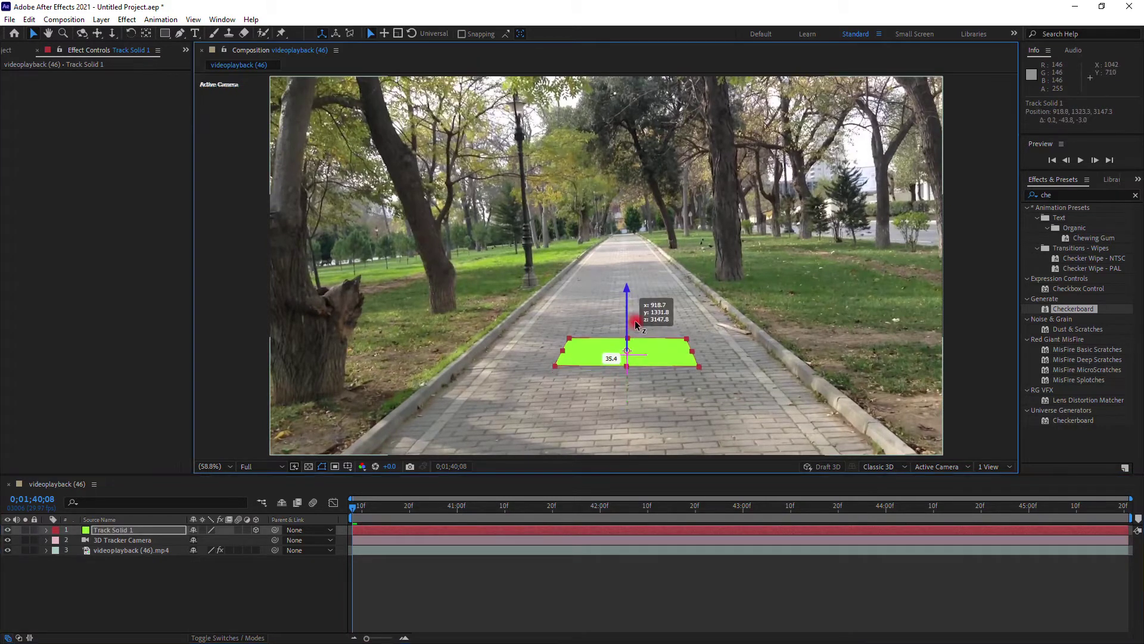
pyautogui.moveTo(629, 373); pyautogui.dragTo(637, 309)
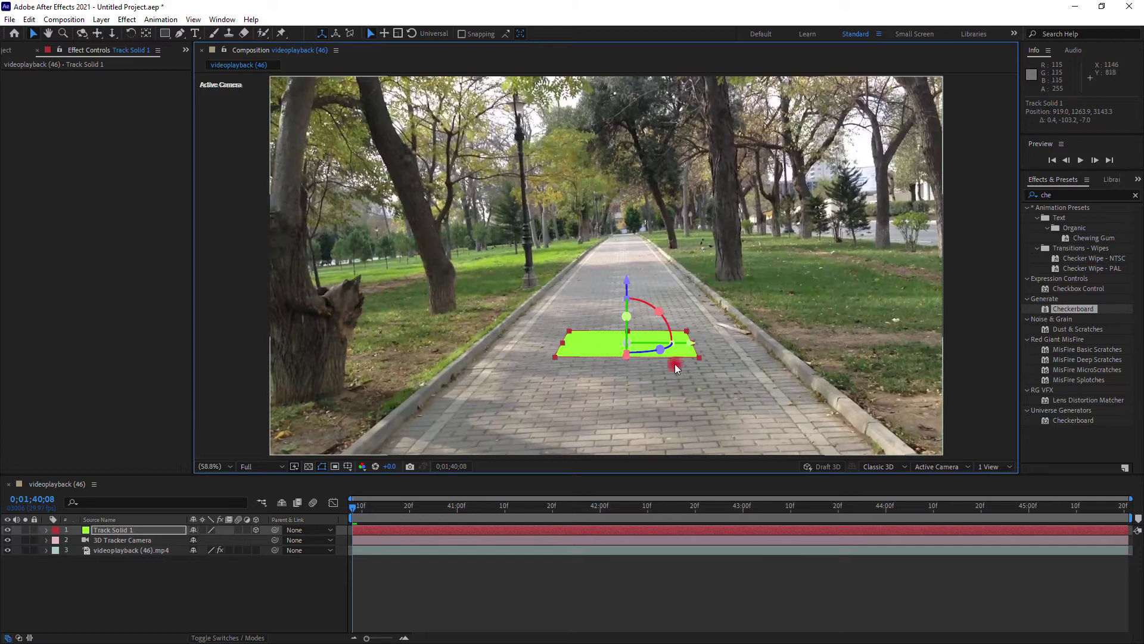
pyautogui.click(511, 602)
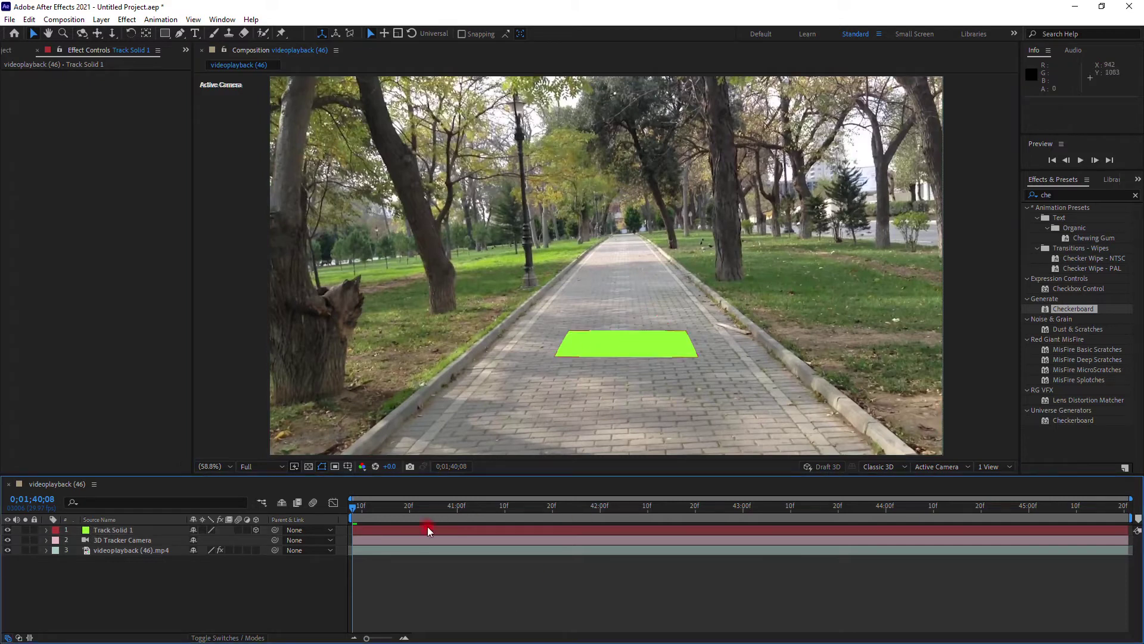
pyautogui.click(420, 530)
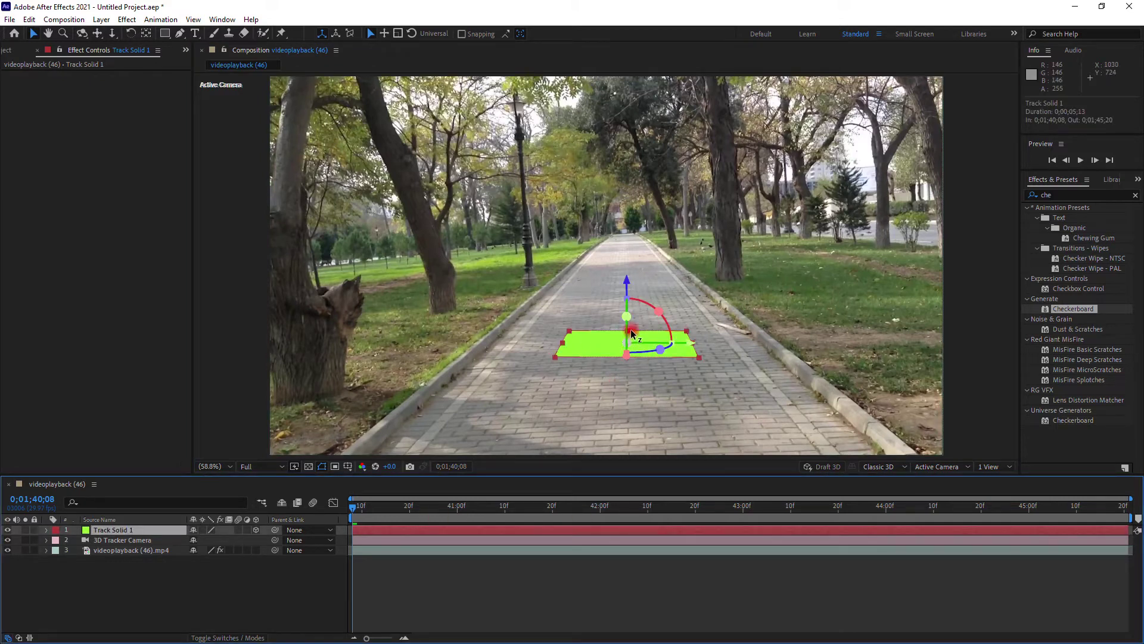
pyautogui.click(597, 325)
pyautogui.moveTo(597, 325); pyautogui.dragTo(557, 359)
pyautogui.moveTo(557, 357)
pyautogui.mouseDown()
pyautogui.moveTo(615, 361)
pyautogui.moveTo(613, 383)
pyautogui.mouseUp()
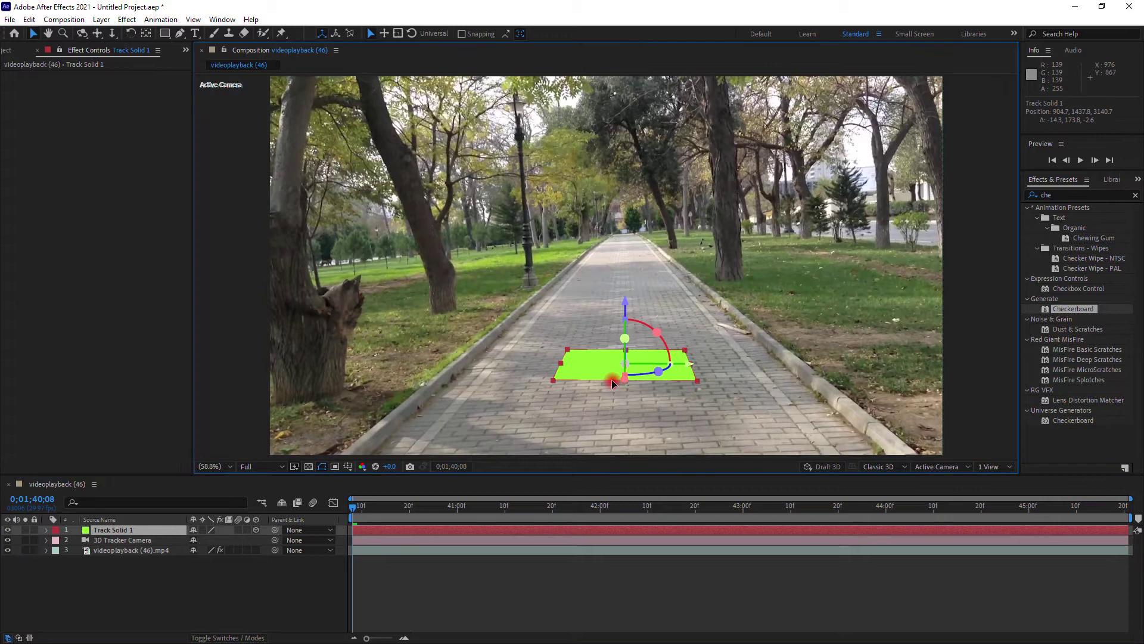
pyautogui.click(634, 354)
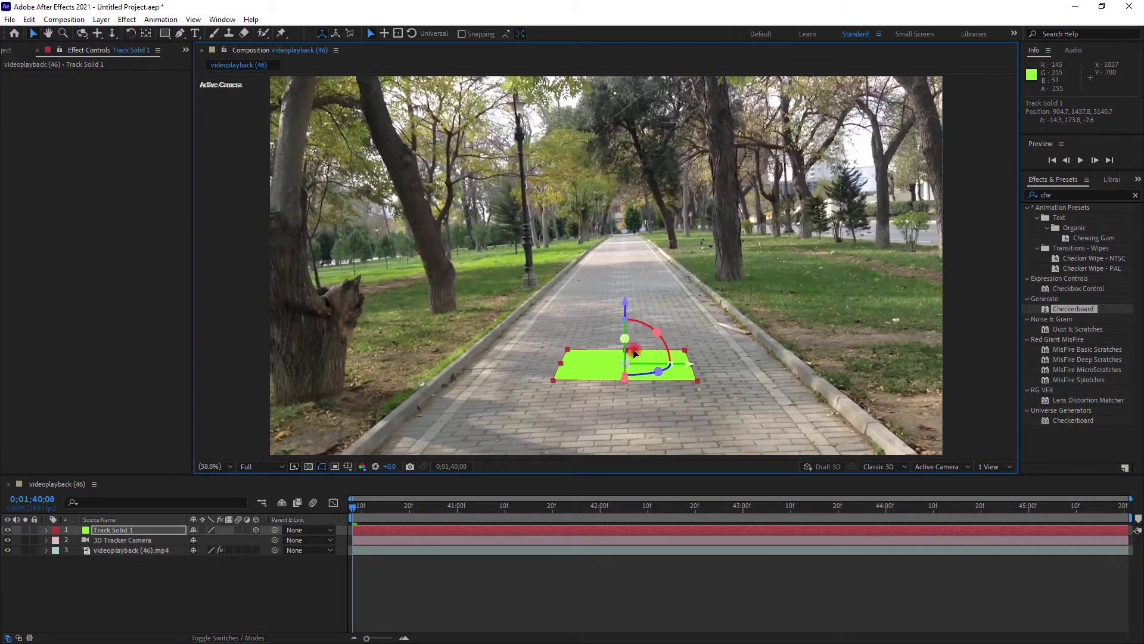
pyautogui.moveTo(635, 353); pyautogui.dragTo(577, 376)
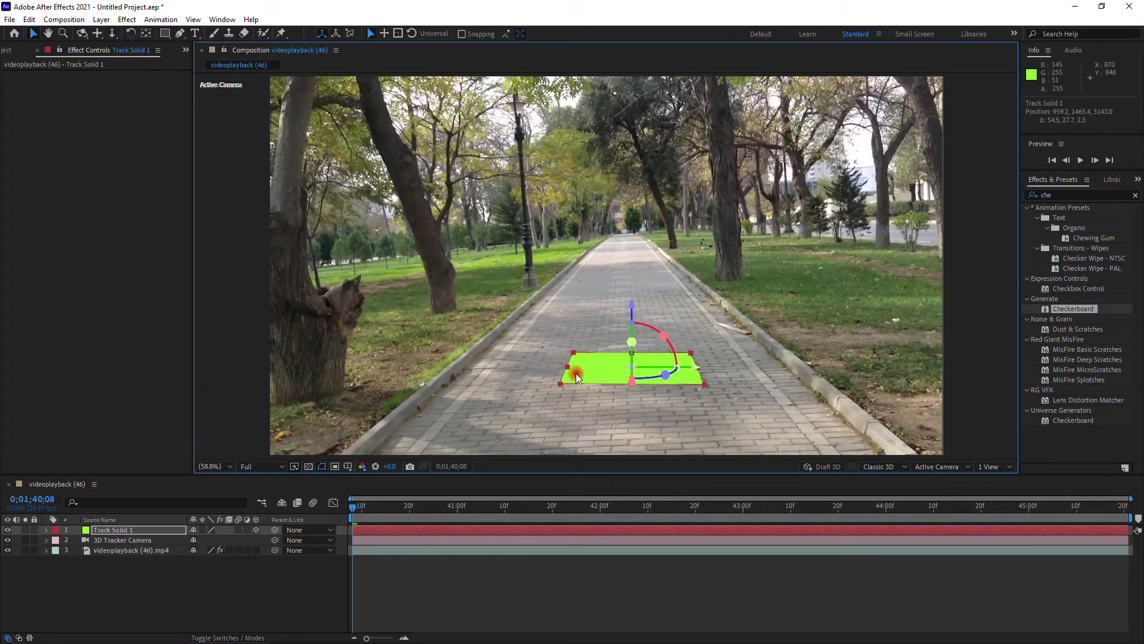
# - Rotate the solid to line up with the path and stretch it far into the distance
pyautogui.moveTo(665, 374); pyautogui.dragTo(1109, 394)
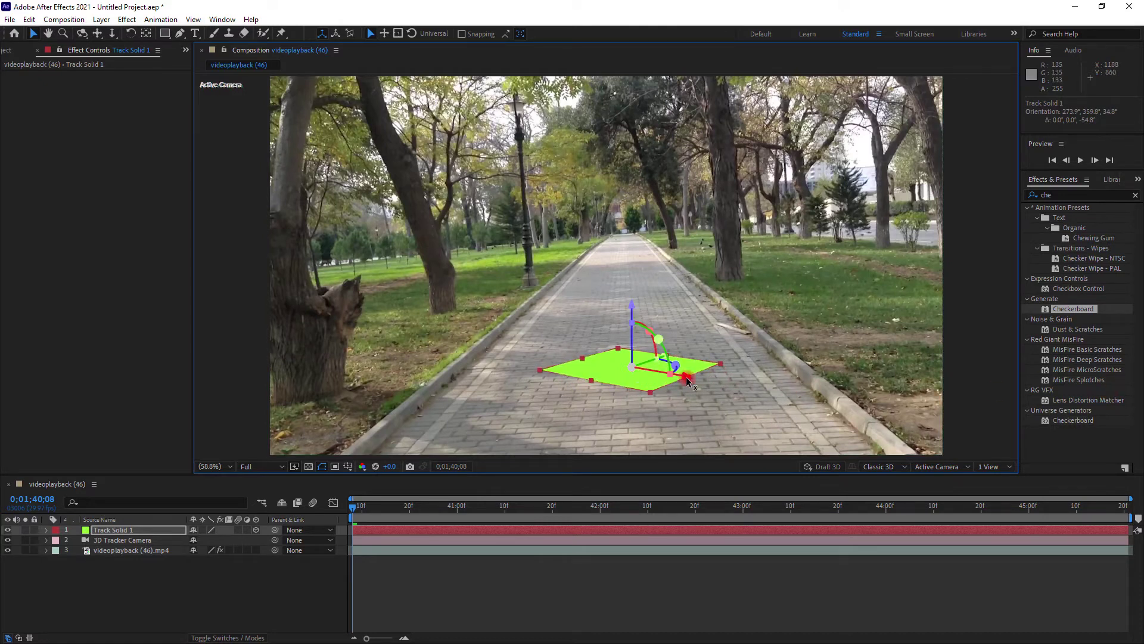
pyautogui.moveTo(591, 380)
pyautogui.mouseDown()
pyautogui.moveTo(672, 394)
pyautogui.moveTo(871, 379)
pyautogui.moveTo(959, 348)
pyautogui.moveTo(817, 351)
pyautogui.mouseUp()
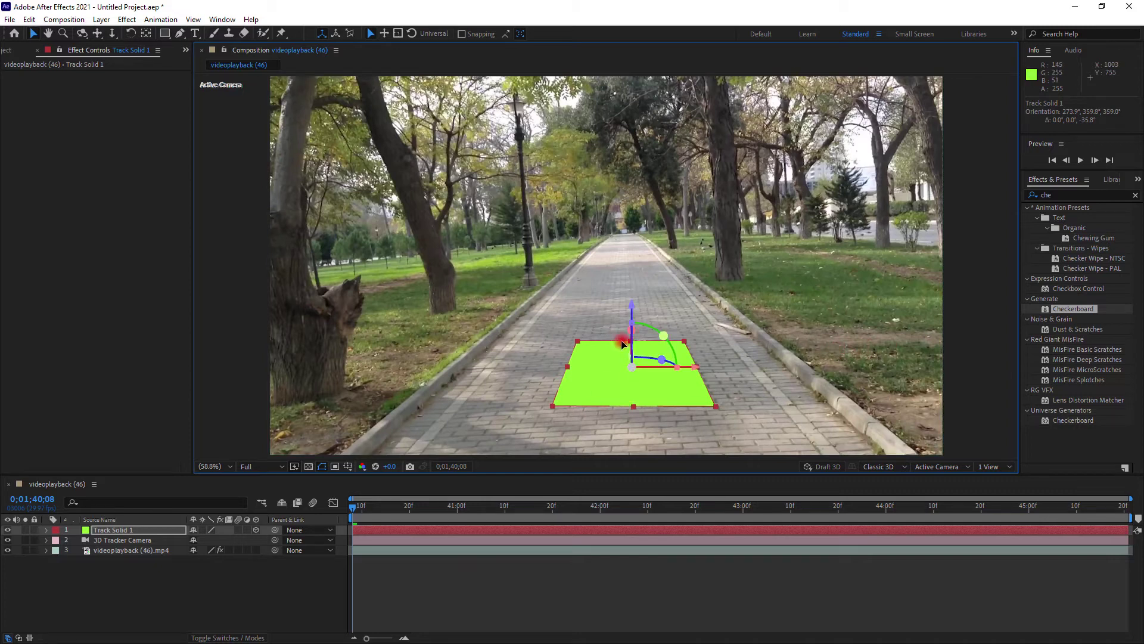
pyautogui.moveTo(622, 343); pyautogui.dragTo(658, 413)
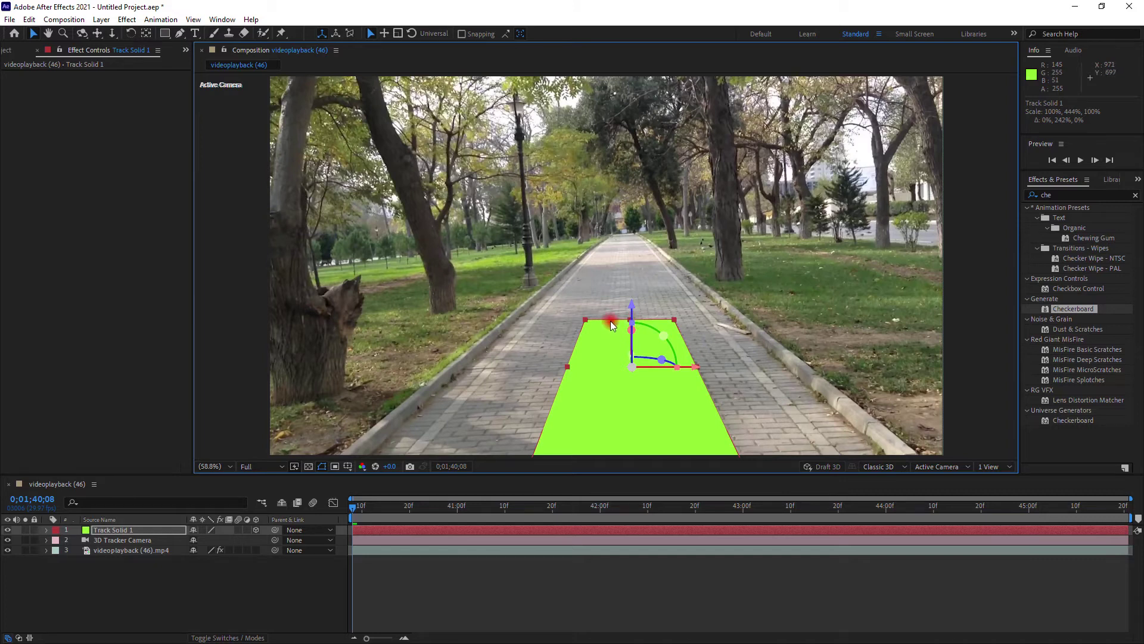
pyautogui.moveTo(587, 314); pyautogui.dragTo(606, 237)
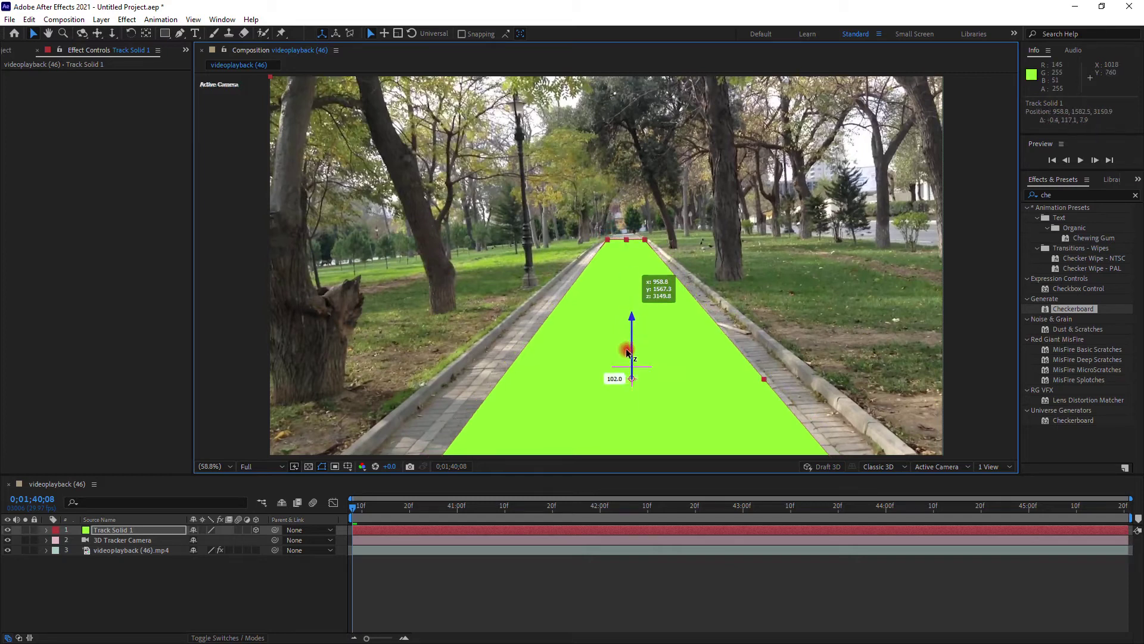
# - Move the solid toward the viewer, stretch its far end, widen it and adjust its depth
pyautogui.moveTo(632, 305); pyautogui.dragTo(613, 462)
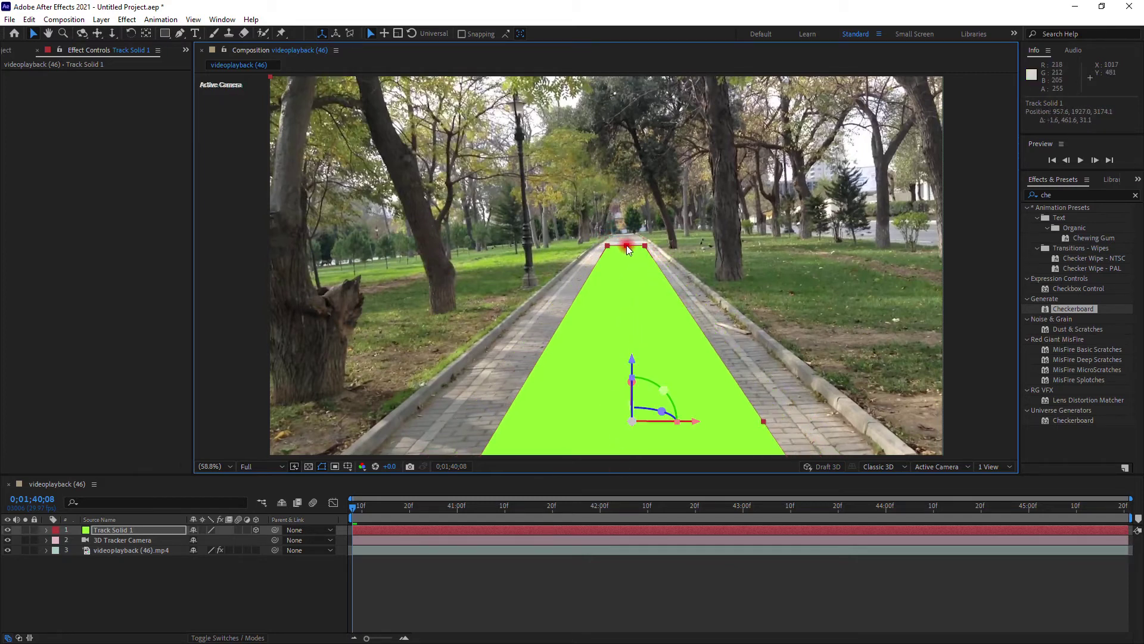
pyautogui.moveTo(626, 246); pyautogui.dragTo(633, 233)
pyautogui.moveTo(766, 422); pyautogui.dragTo(874, 435)
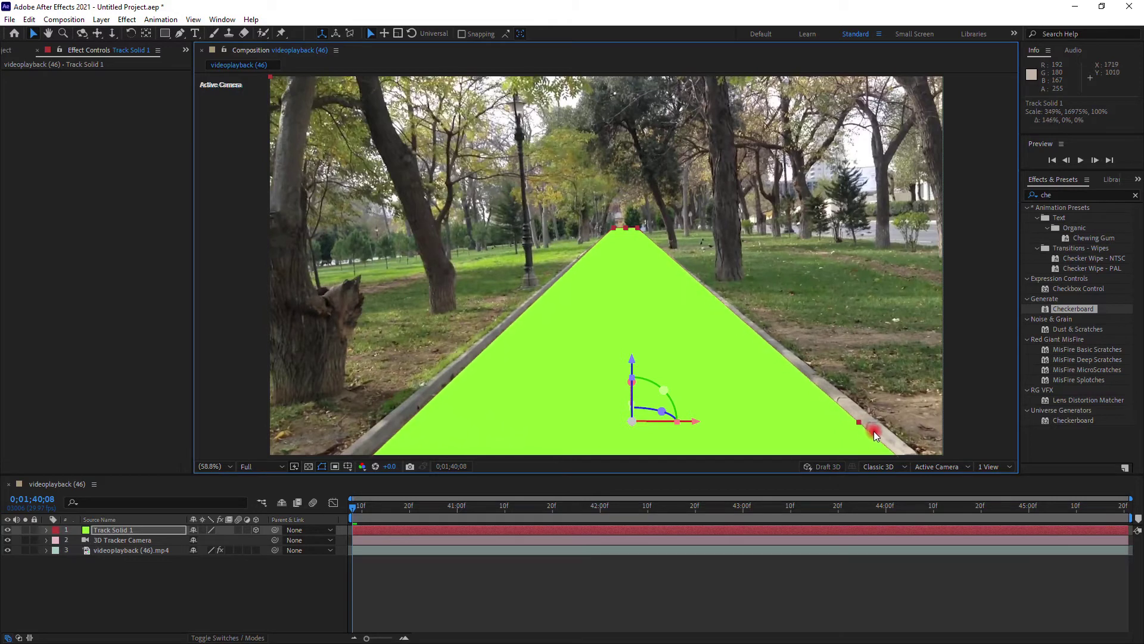
pyautogui.moveTo(874, 435); pyautogui.dragTo(869, 434)
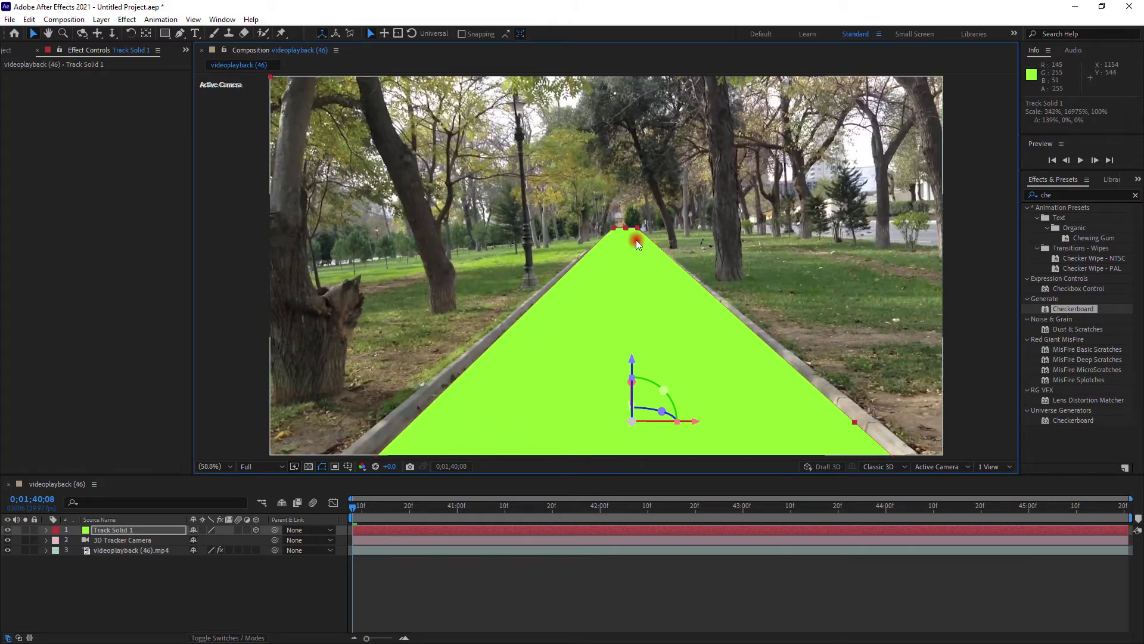
pyautogui.moveTo(633, 361)
pyautogui.mouseDown()
pyautogui.moveTo(636, 395)
pyautogui.moveTo(616, 422)
pyautogui.mouseUp()
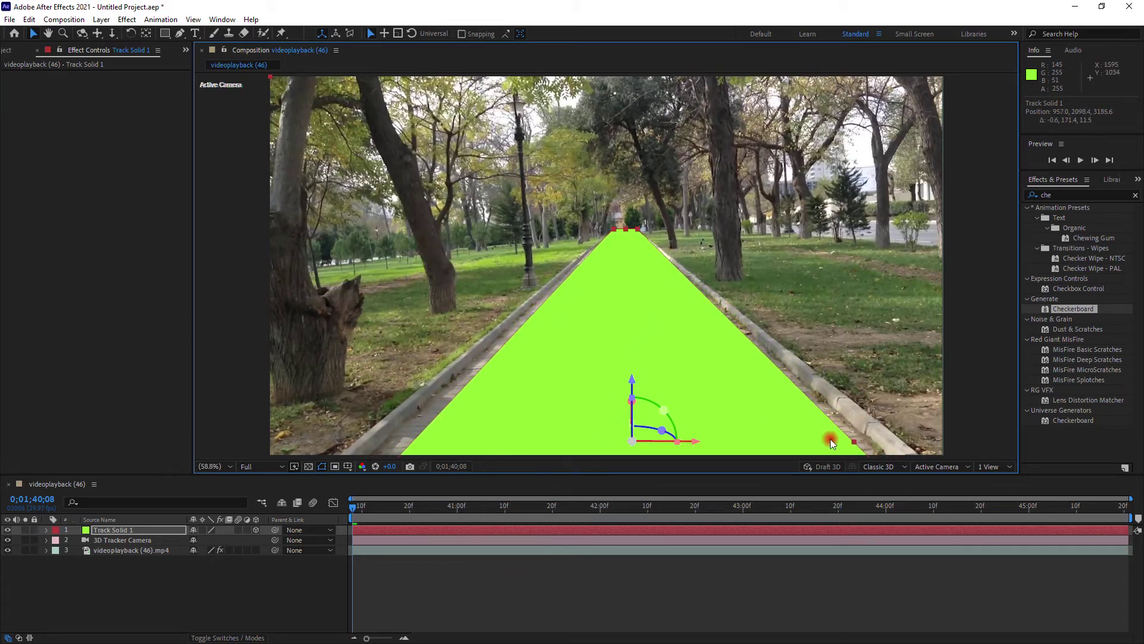
pyautogui.moveTo(632, 380)
pyautogui.mouseDown()
pyautogui.moveTo(616, 445)
pyautogui.moveTo(626, 385)
pyautogui.mouseUp()
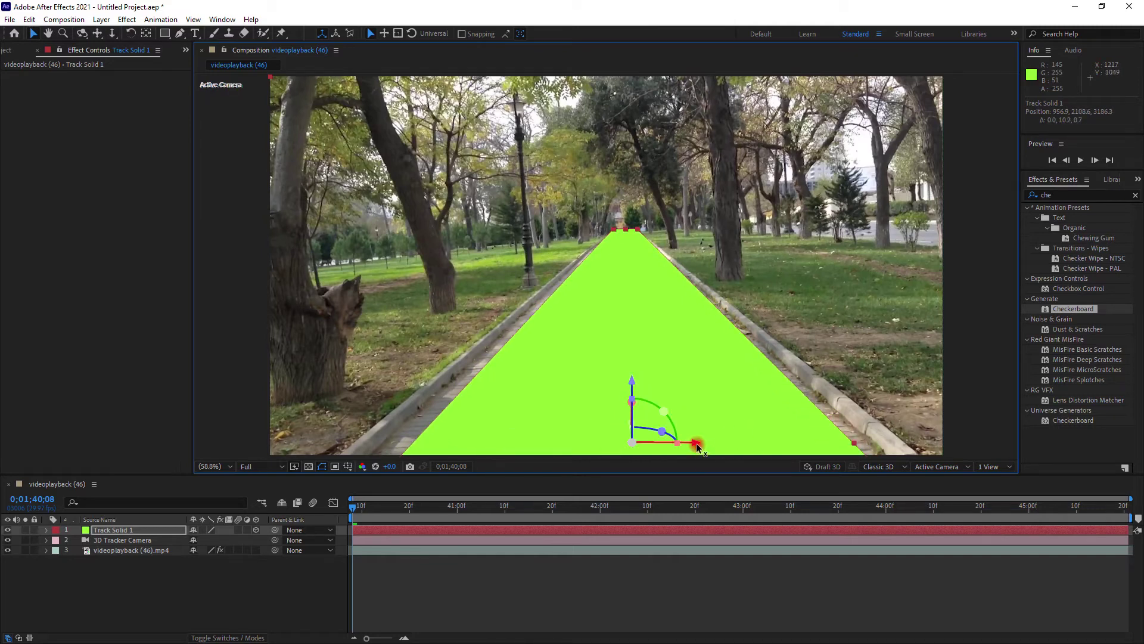
# - Centre the solid on the path, widening it to about 383% by 1697.5%
pyautogui.moveTo(697, 446); pyautogui.dragTo(691, 445)
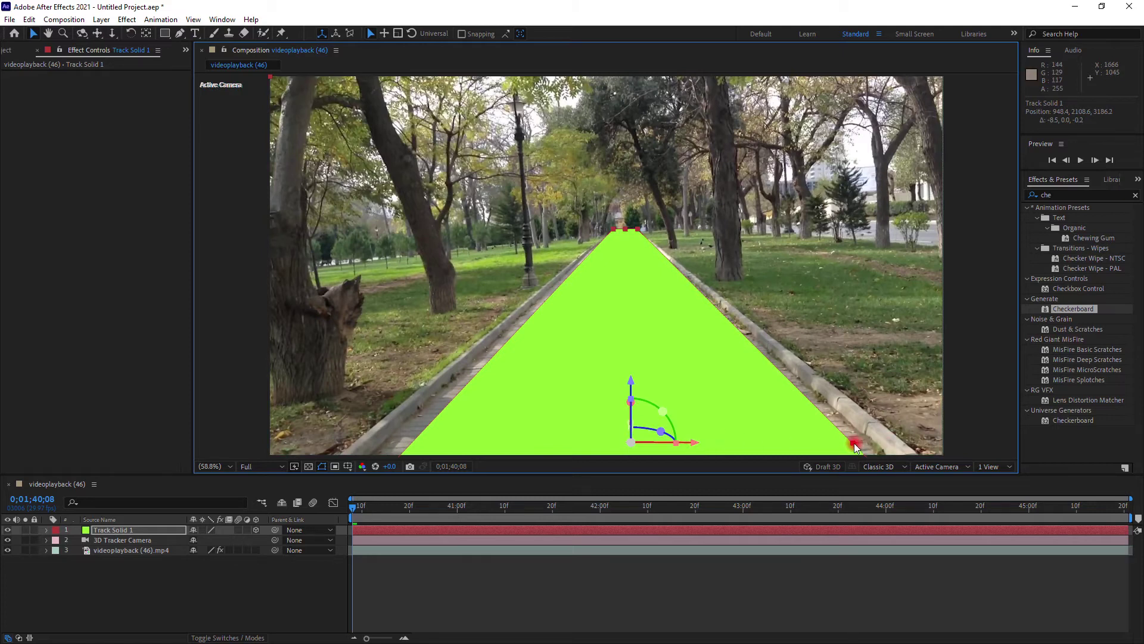
pyautogui.moveTo(856, 447); pyautogui.dragTo(885, 452)
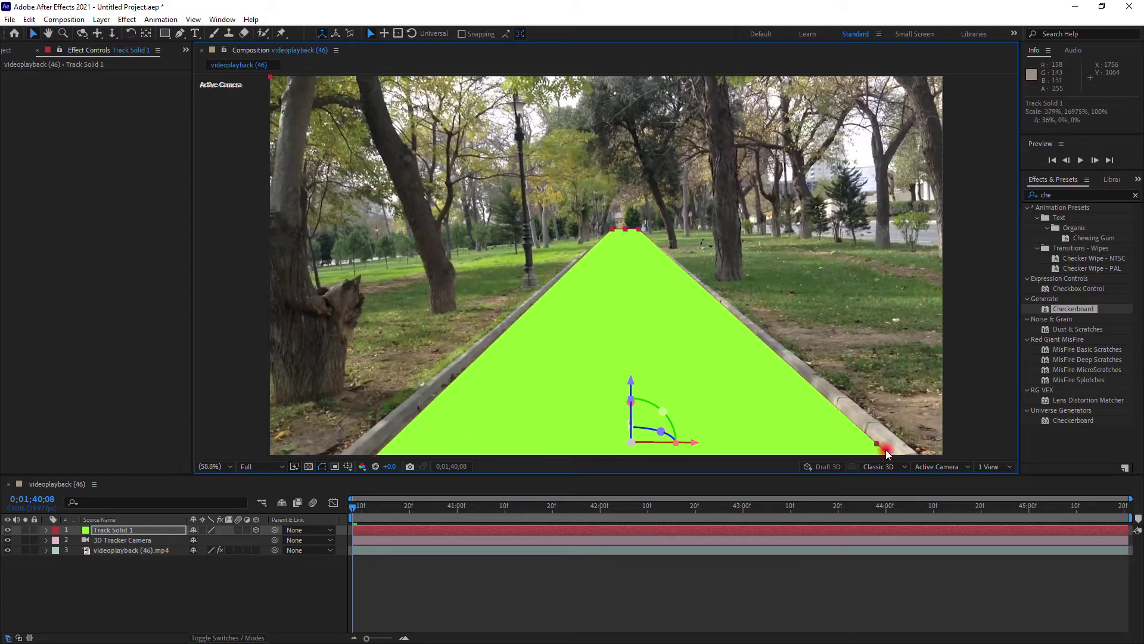
pyautogui.click(738, 444)
pyautogui.moveTo(698, 446); pyautogui.dragTo(686, 447)
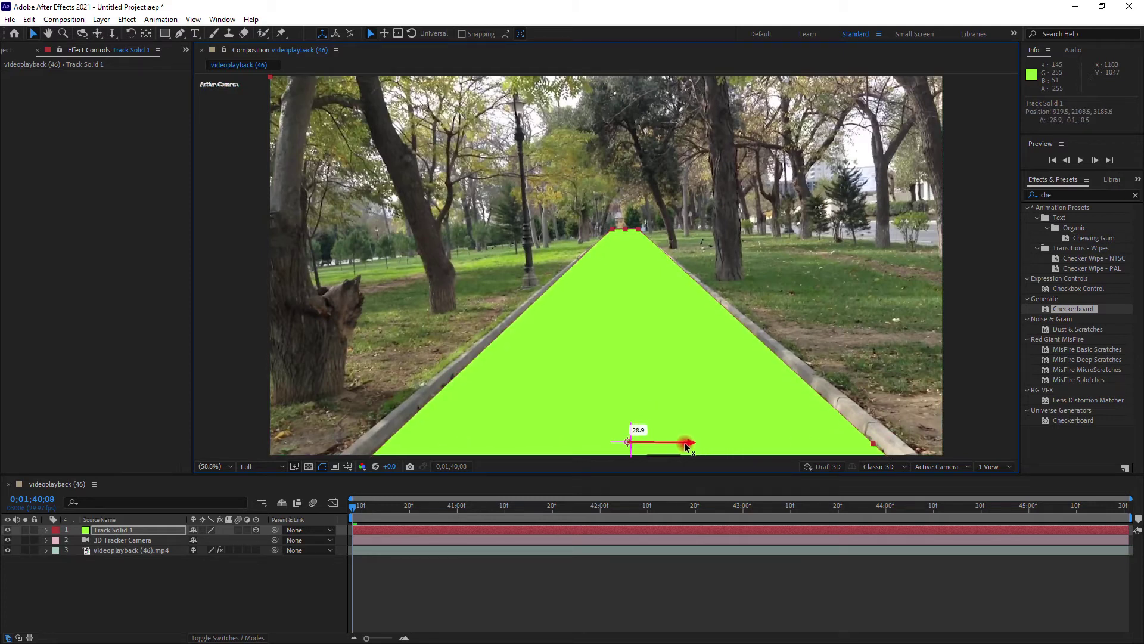
pyautogui.click(760, 438)
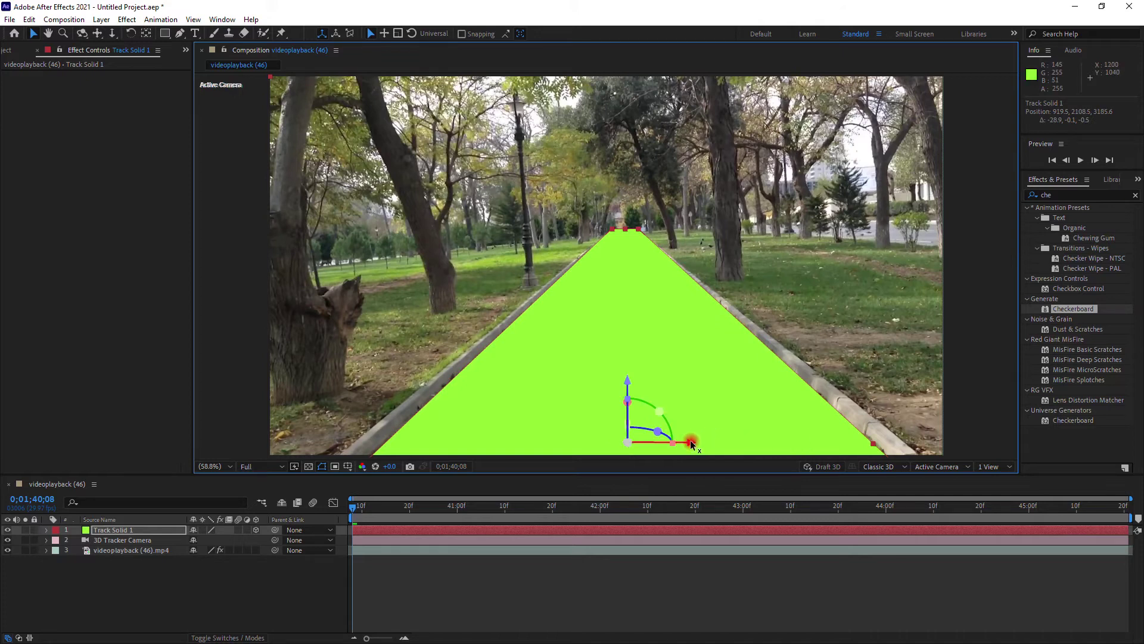
pyautogui.moveTo(690, 444); pyautogui.dragTo(685, 446)
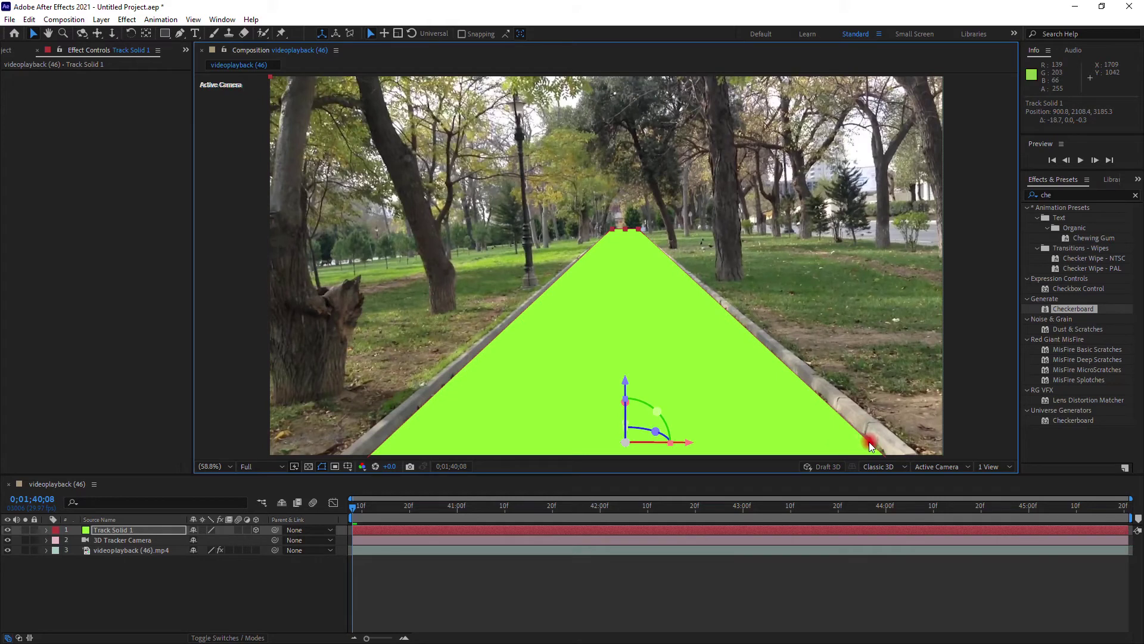
pyautogui.moveTo(865, 447); pyautogui.dragTo(873, 447)
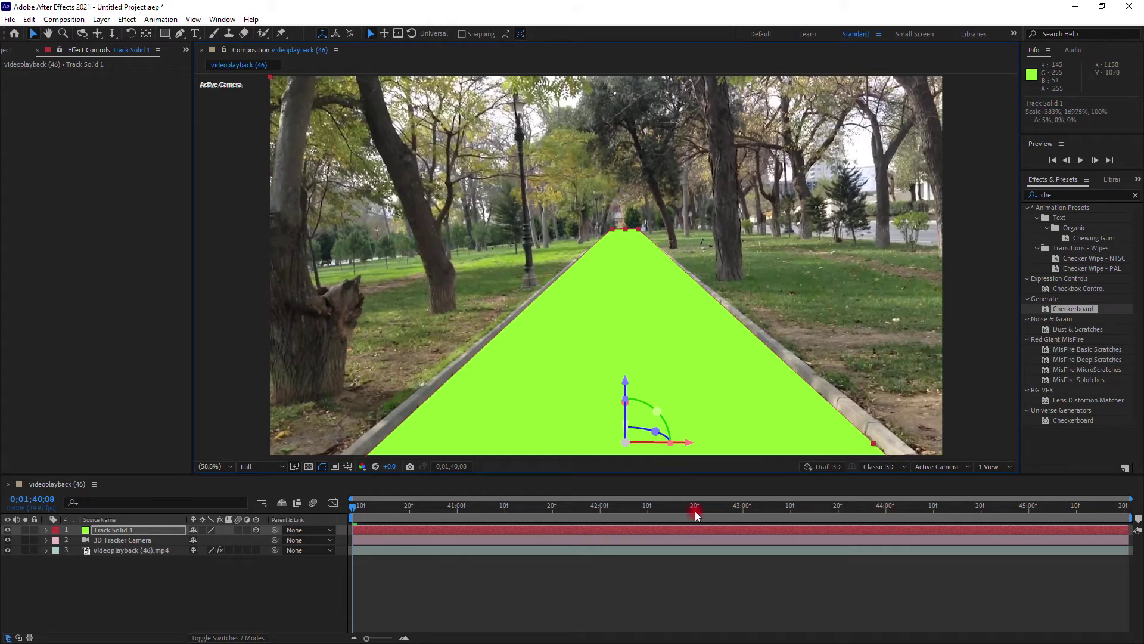
pyautogui.click(586, 590)
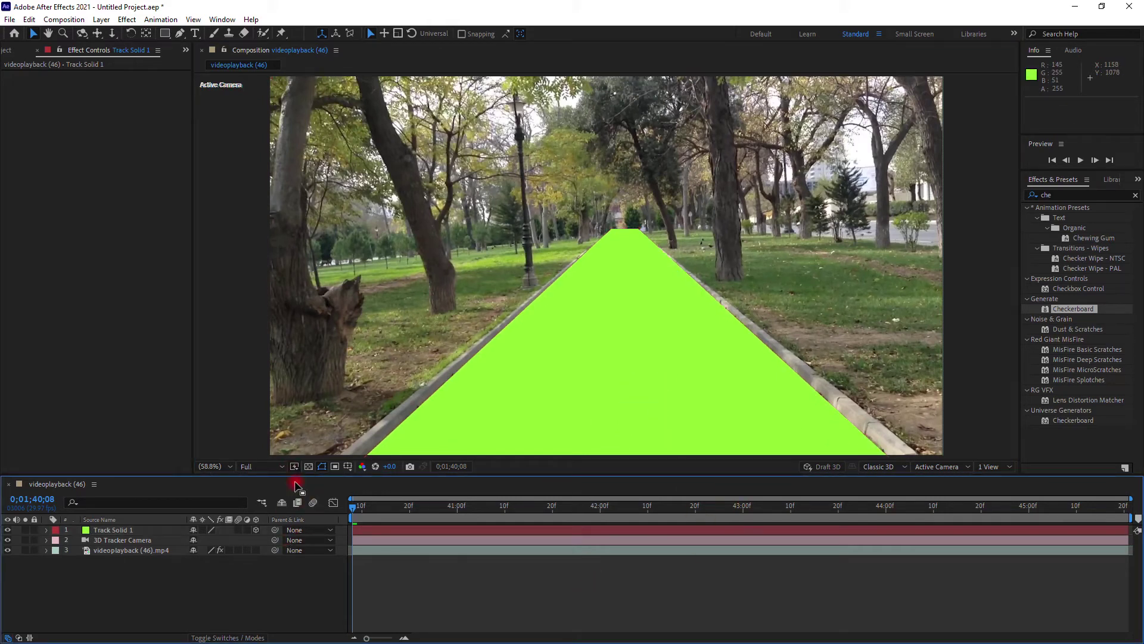
# - Pre-compose Track Solid 1 into Track Solid 1 Comp 3 and open the precomp
pyautogui.click(357, 531)
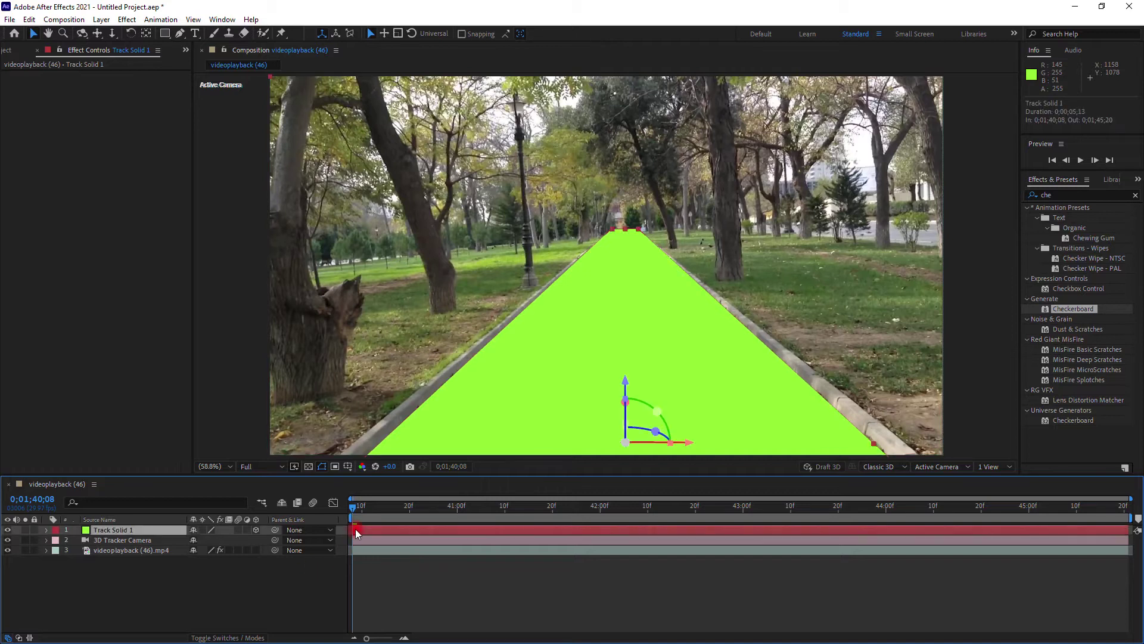
pyautogui.rightClick(357, 531)
pyautogui.click(396, 468)
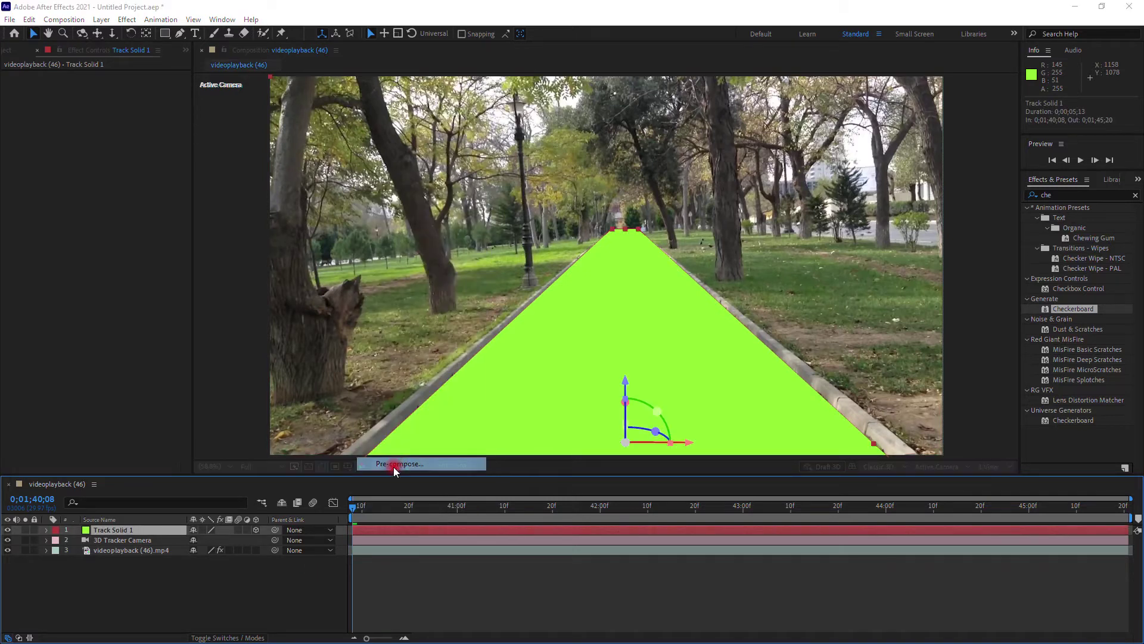
pyautogui.click(593, 406)
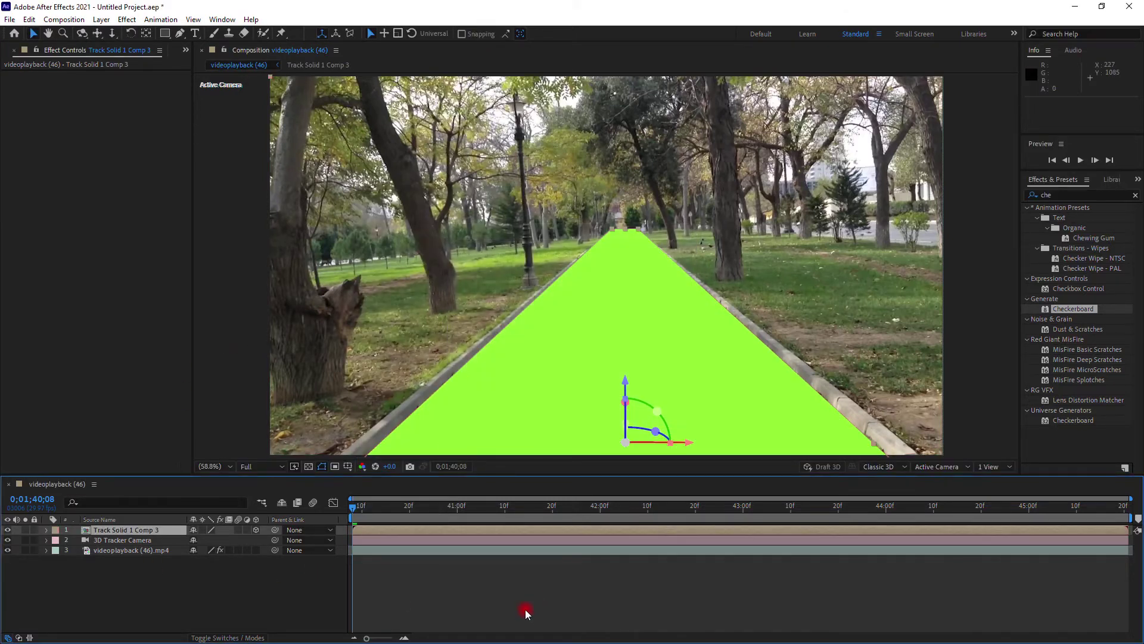
pyautogui.click(481, 592)
pyautogui.doubleClick(372, 531)
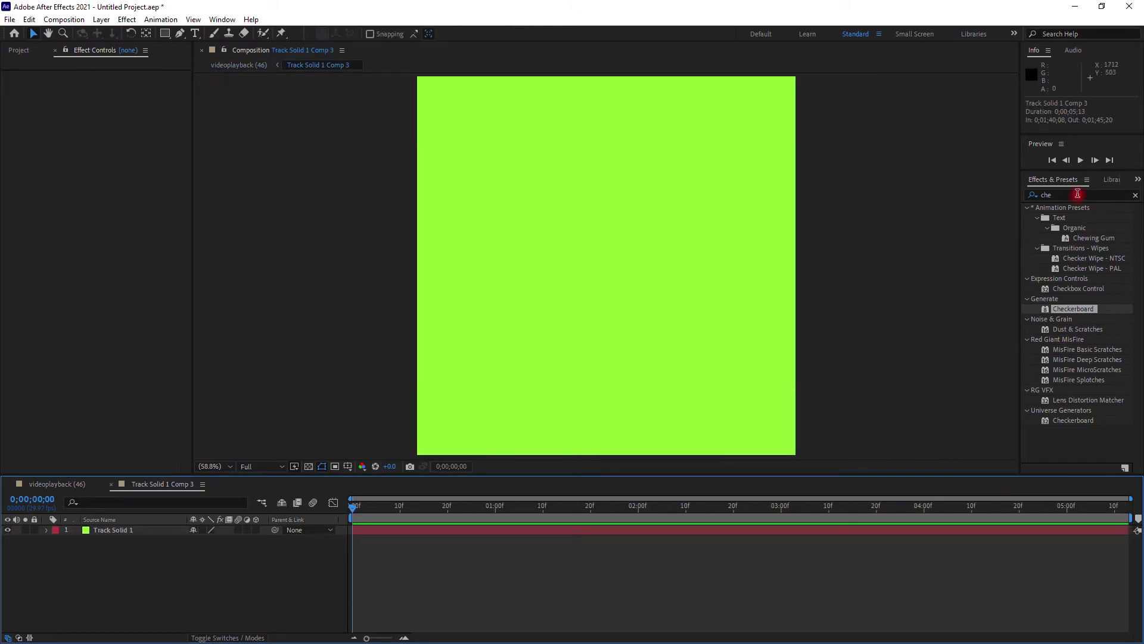
# - Search Effects & Presets for 'che' to find Checkerboard
pyautogui.click(1112, 194)
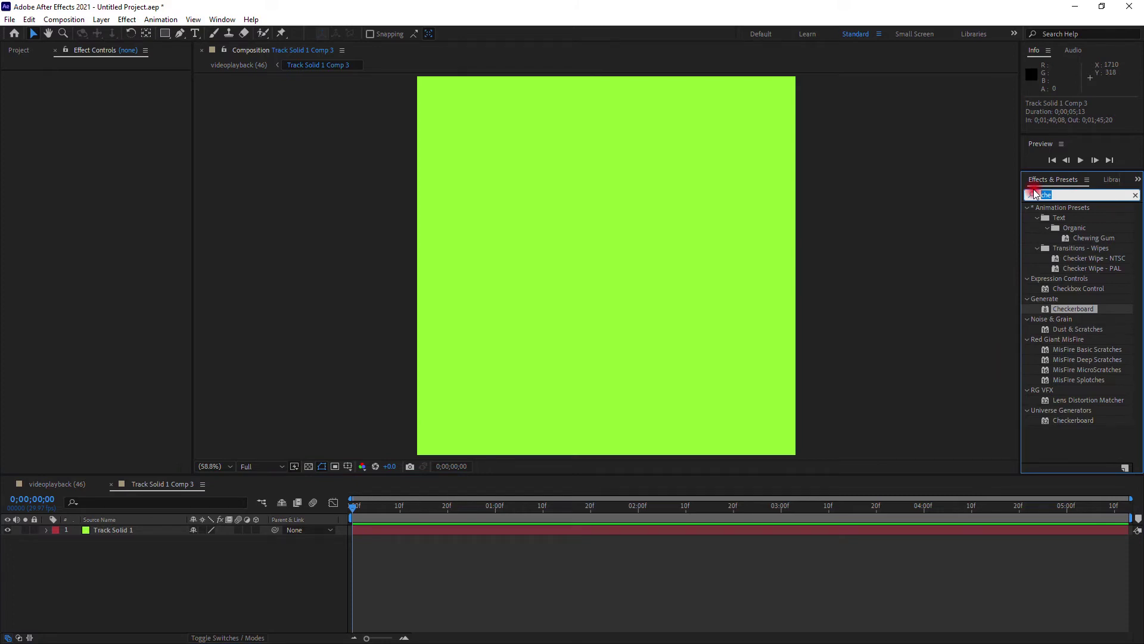
pyautogui.write('eker')
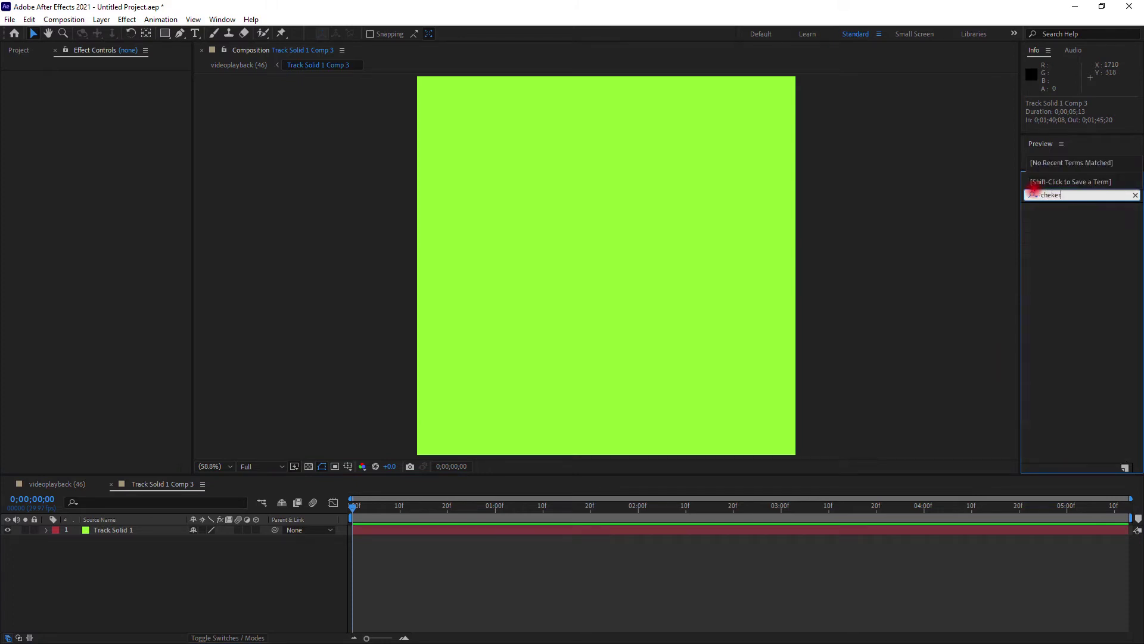
pyautogui.press('BackSpace')
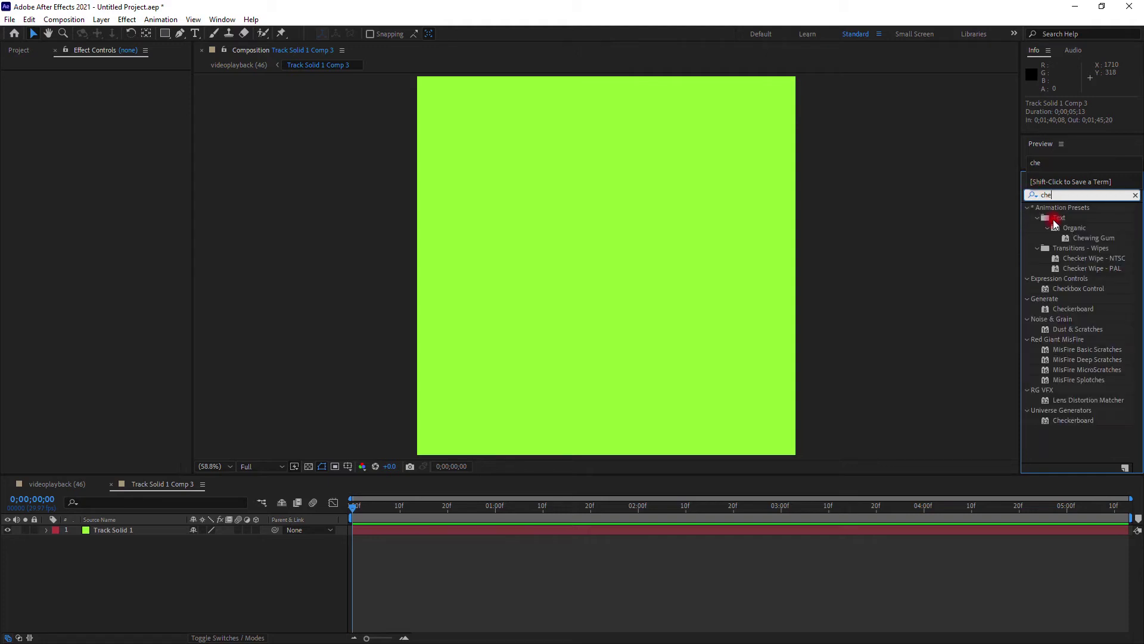
pyautogui.press('Return')
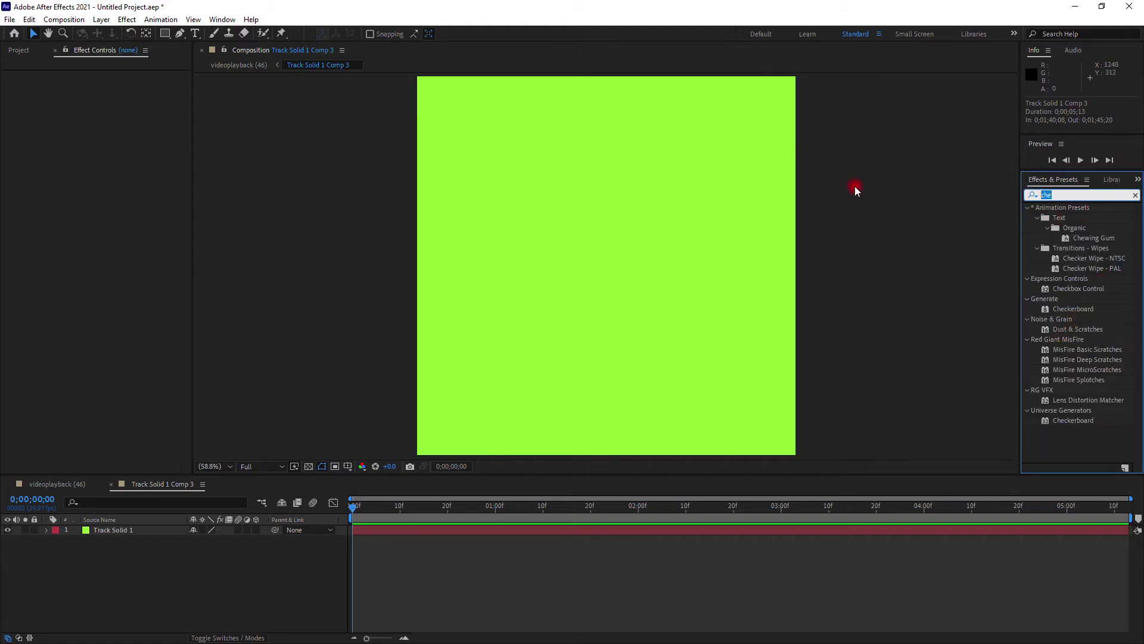
pyautogui.write('che')
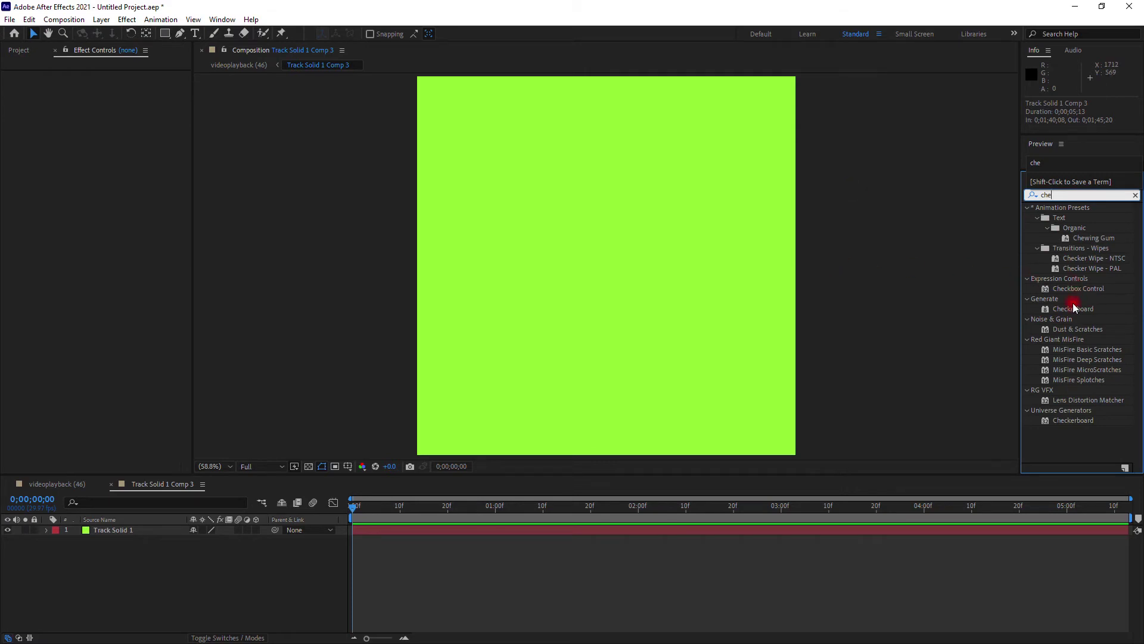
# - Apply Checkerboard to the track solid, then scrub videoplayback (46) to see the patterned path
pyautogui.moveTo(1074, 306); pyautogui.dragTo(680, 255)
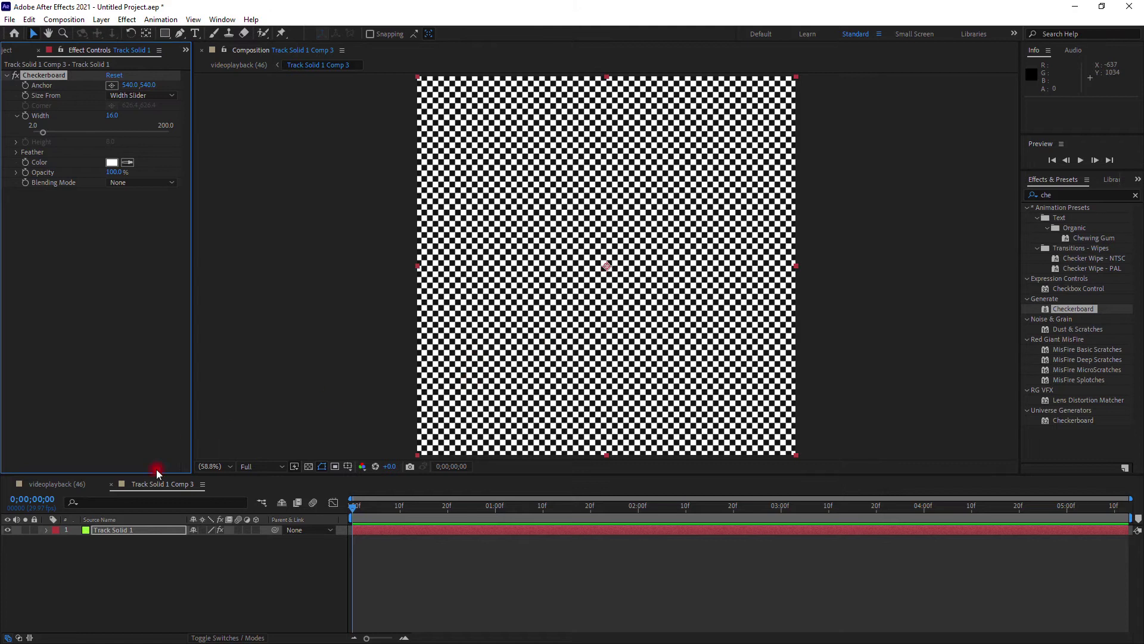
pyautogui.click(527, 600)
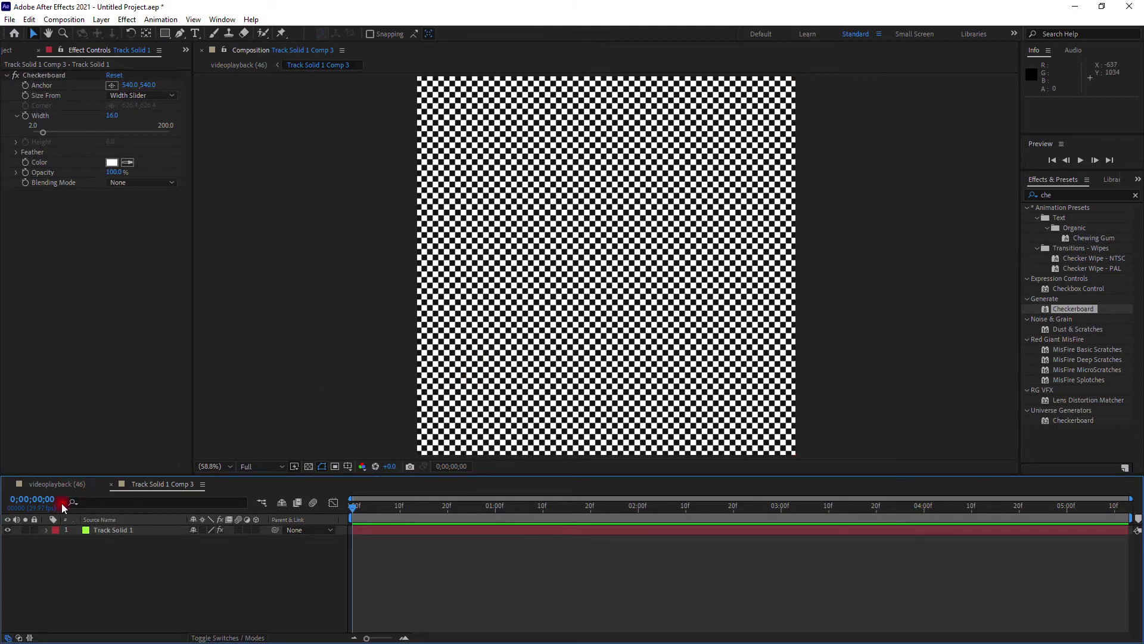
pyautogui.click(69, 484)
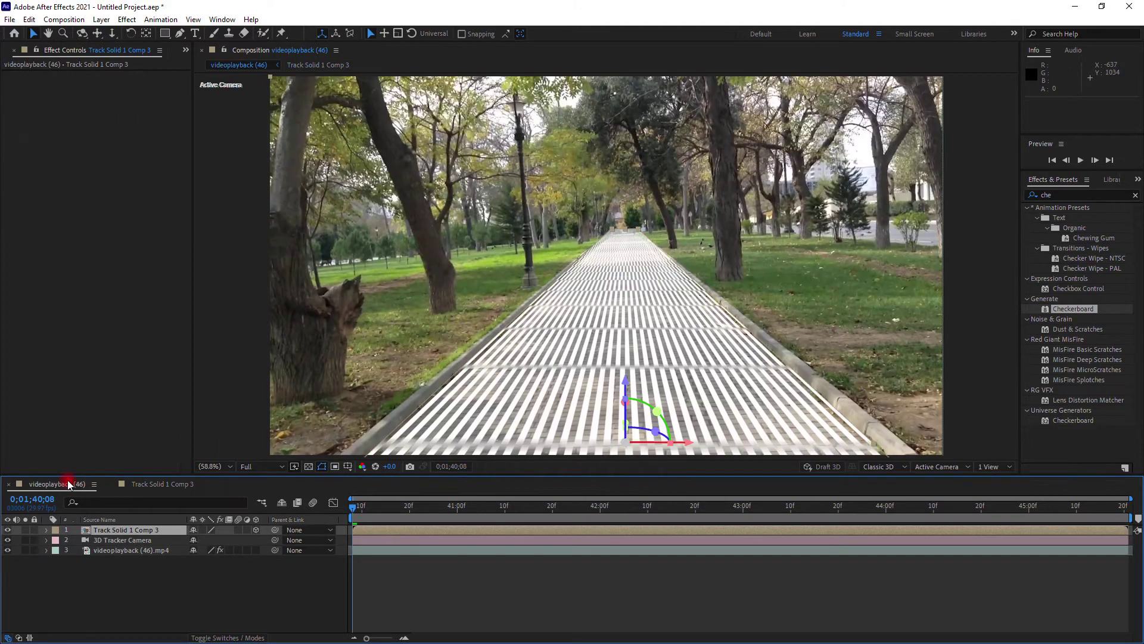
pyautogui.click(542, 606)
pyautogui.moveTo(370, 514)
pyautogui.mouseDown()
pyautogui.moveTo(942, 538)
pyautogui.moveTo(142, 514)
pyautogui.mouseUp()
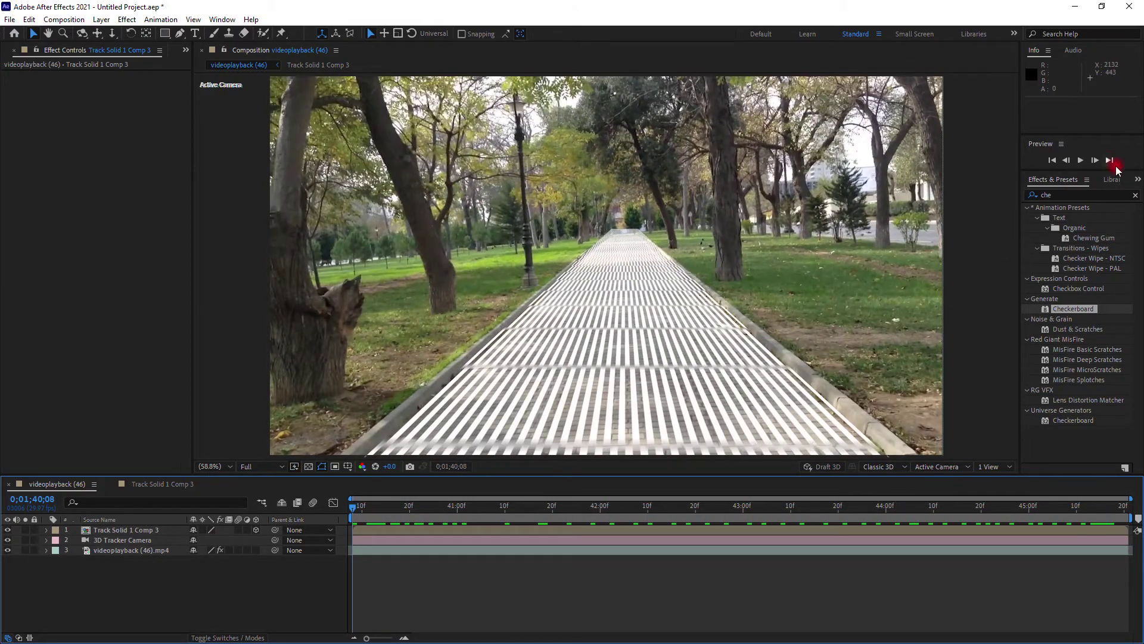
# - Preview the checkered path in videoplayback (46), then reopen Track Solid 1 Comp 3
pyautogui.click(1081, 160)
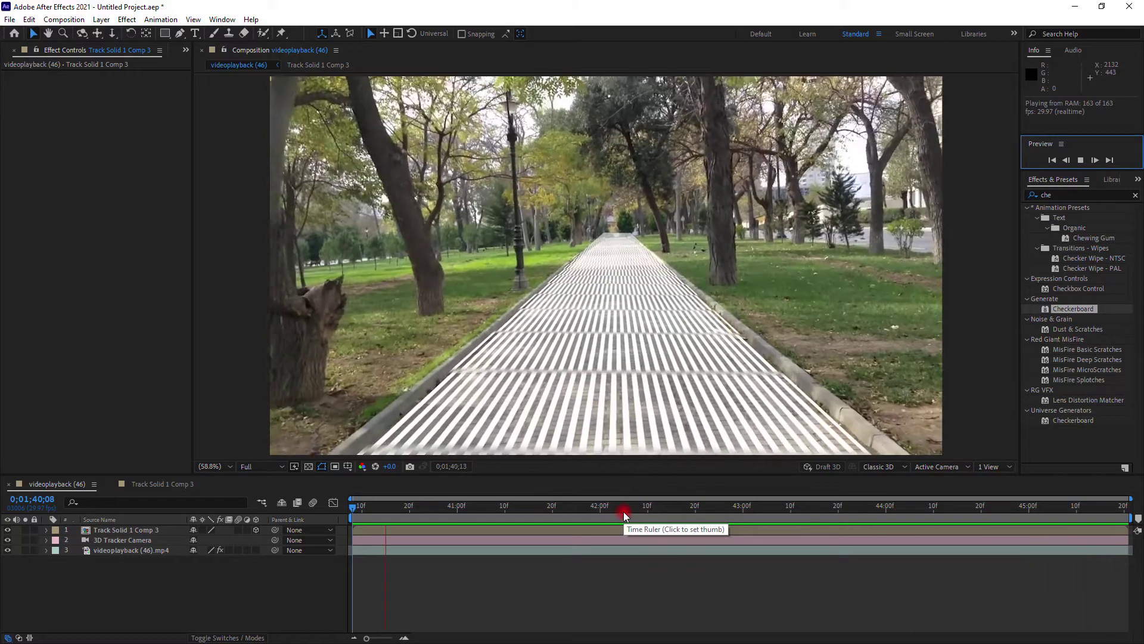
pyautogui.click(615, 519)
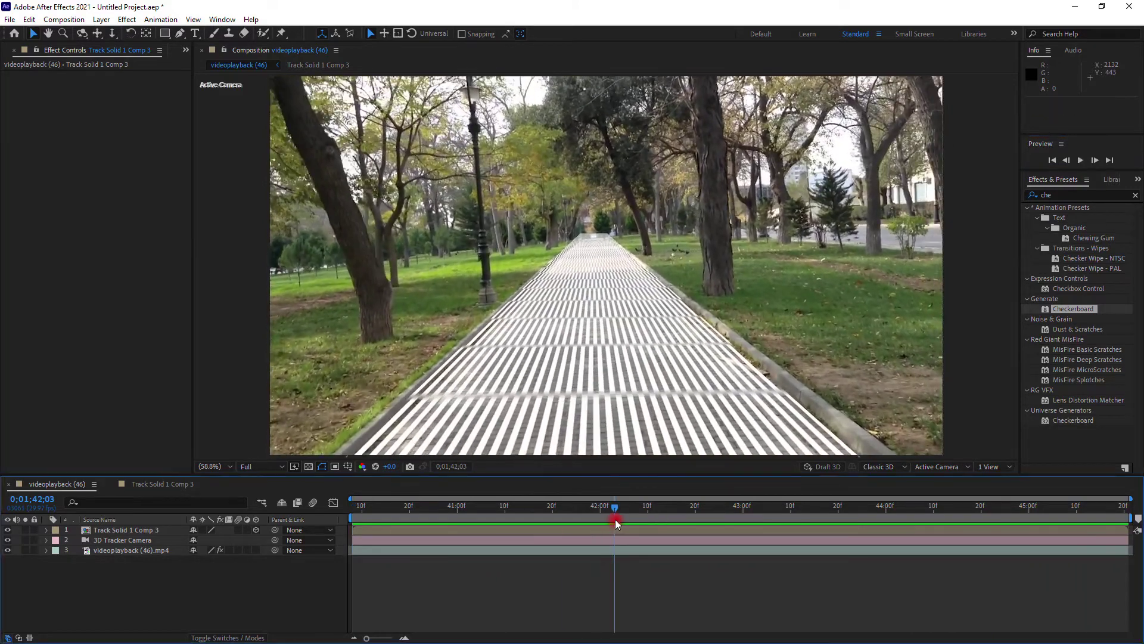
pyautogui.moveTo(615, 520)
pyautogui.mouseDown()
pyautogui.moveTo(513, 521)
pyautogui.moveTo(1134, 566)
pyautogui.moveTo(411, 515)
pyautogui.mouseUp()
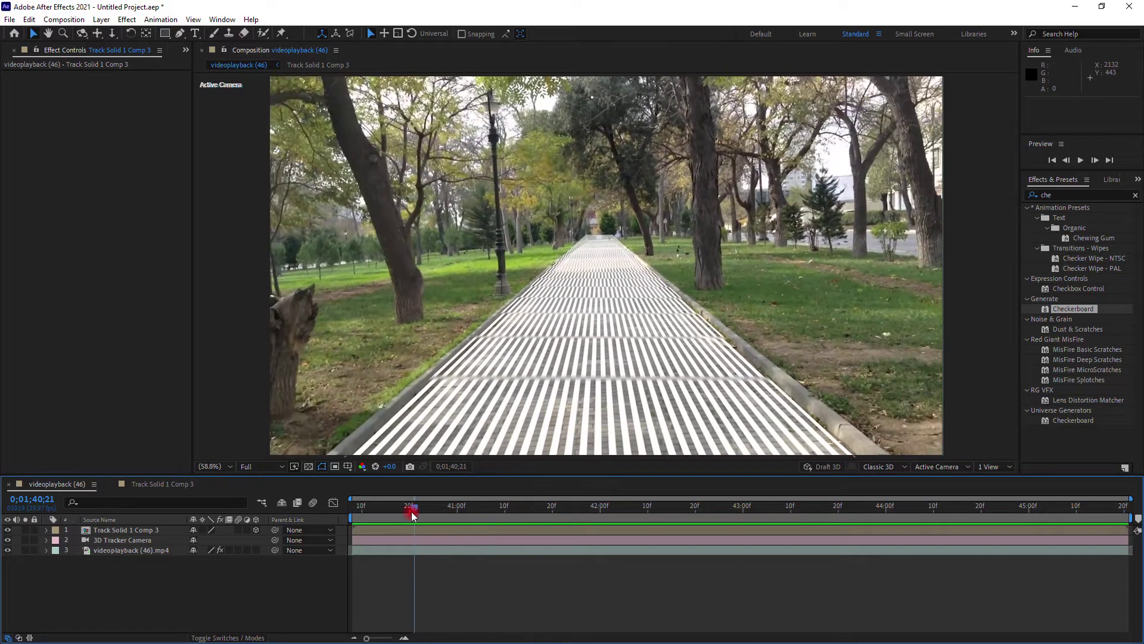
pyautogui.doubleClick(395, 527)
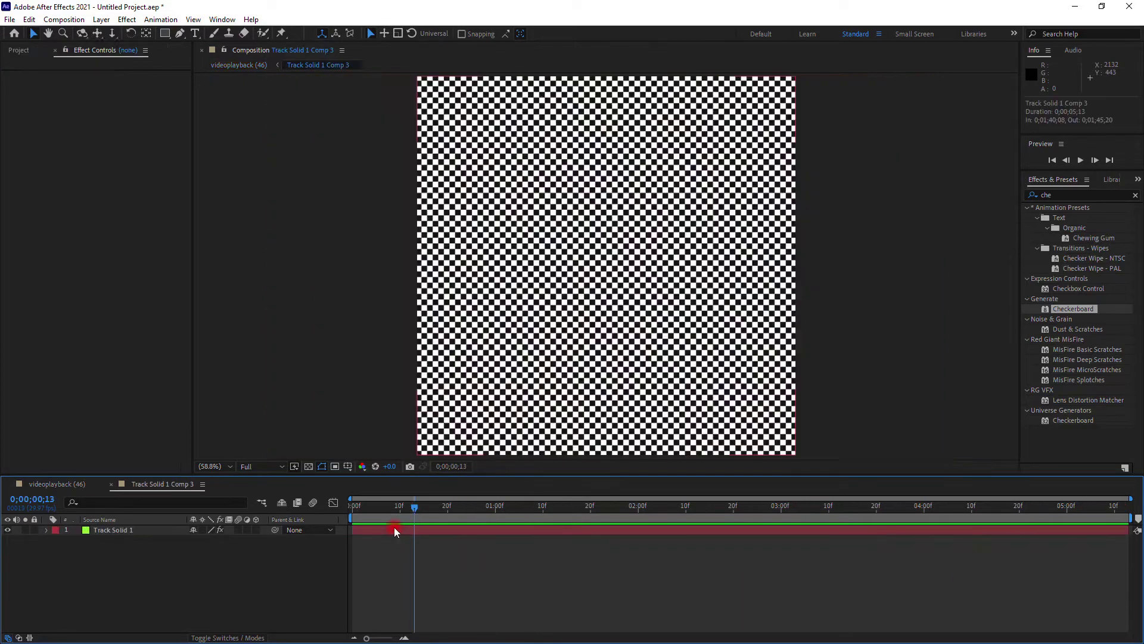
# - Set the Checkerboard width to 90.1 and its colour to red
pyautogui.click(534, 234)
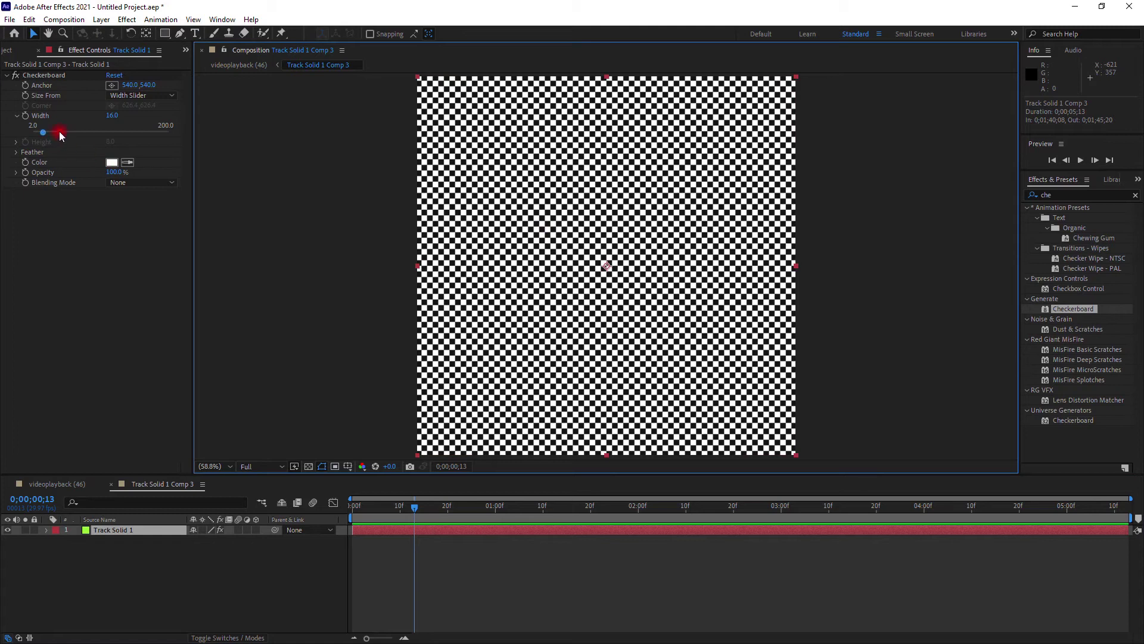
pyautogui.moveTo(59, 131); pyautogui.dragTo(94, 135)
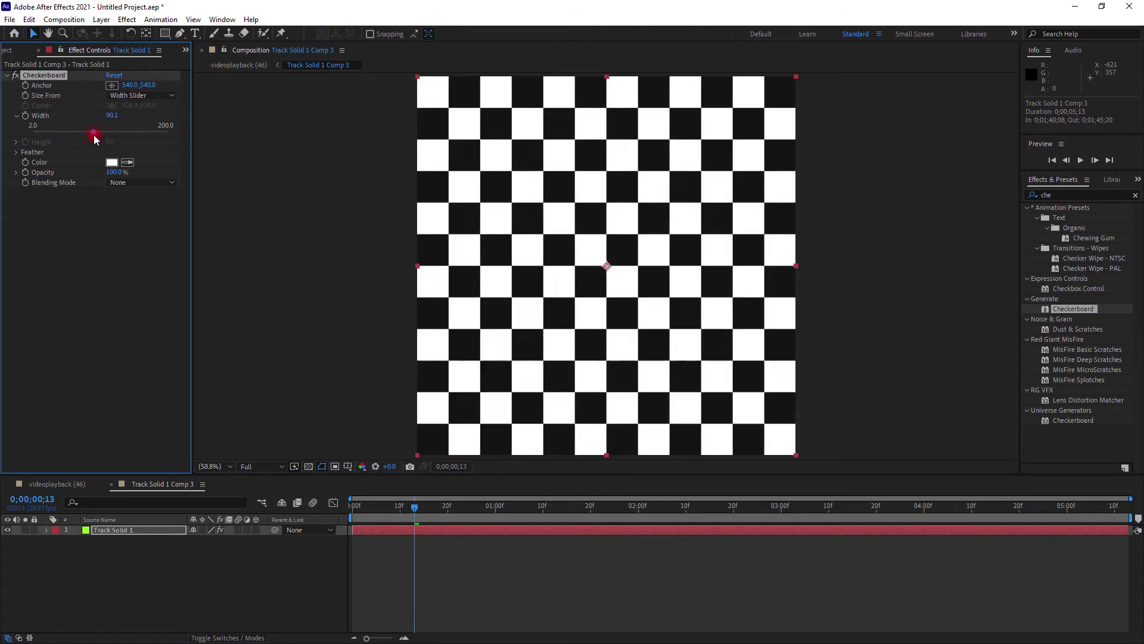
pyautogui.click(112, 165)
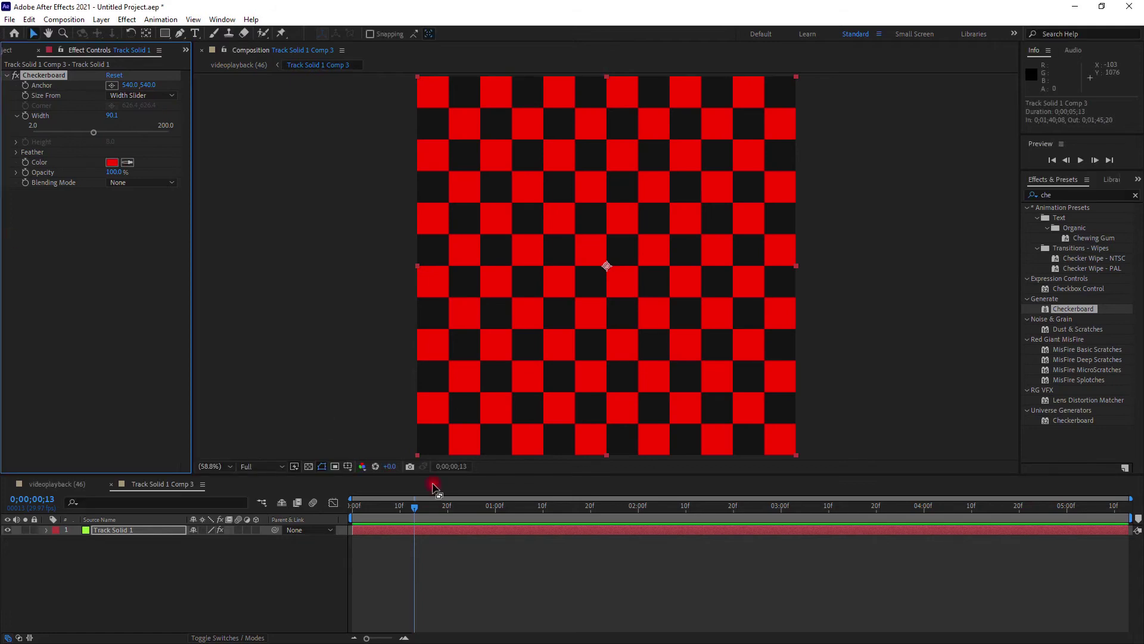
pyautogui.click(488, 586)
# - Preview videoplayback (46) to see the red stripes along the path
pyautogui.click(64, 484)
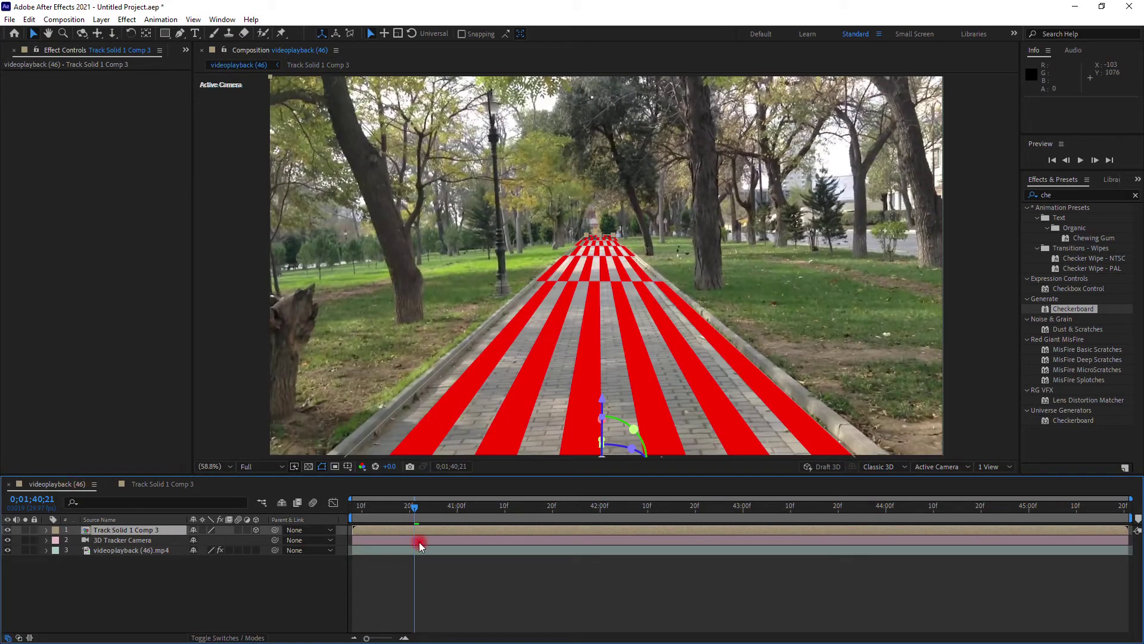
pyautogui.click(552, 605)
pyautogui.press('space')
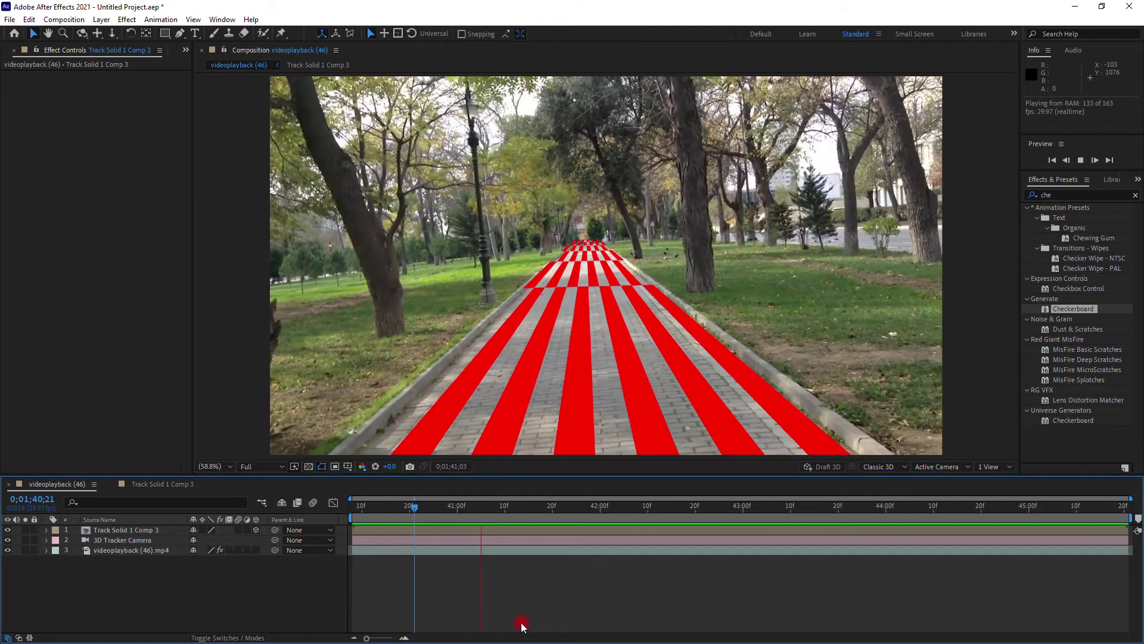
pyautogui.press('space')
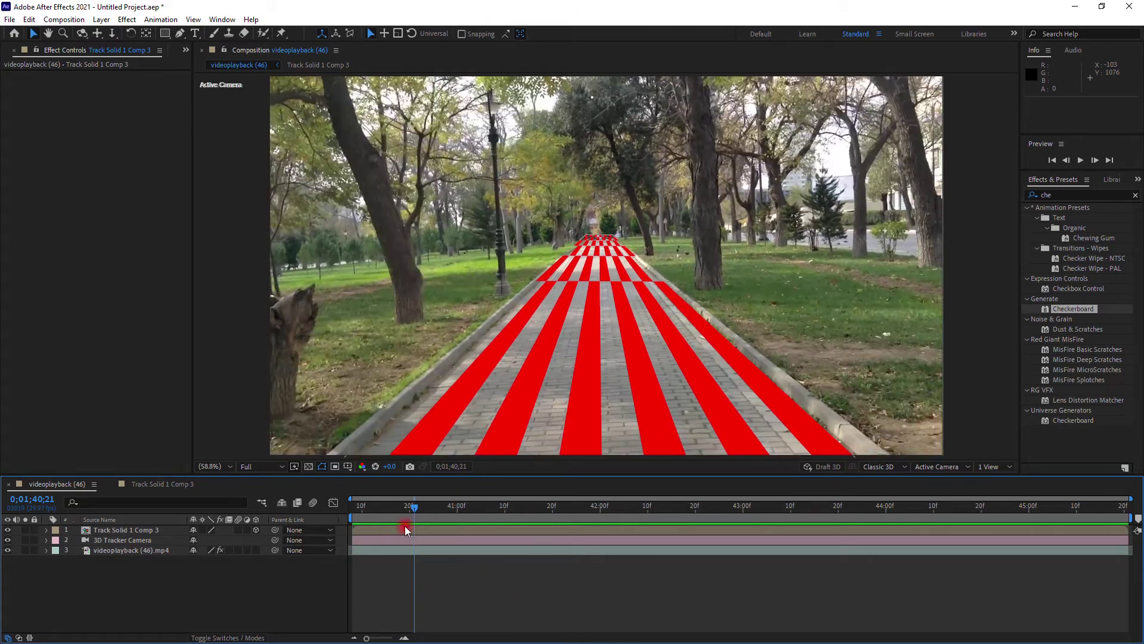
# - In the Track Solid 1 Comp 3 precomp, shrink the Checkerboard width to 19.4
pyautogui.doubleClick(367, 530)
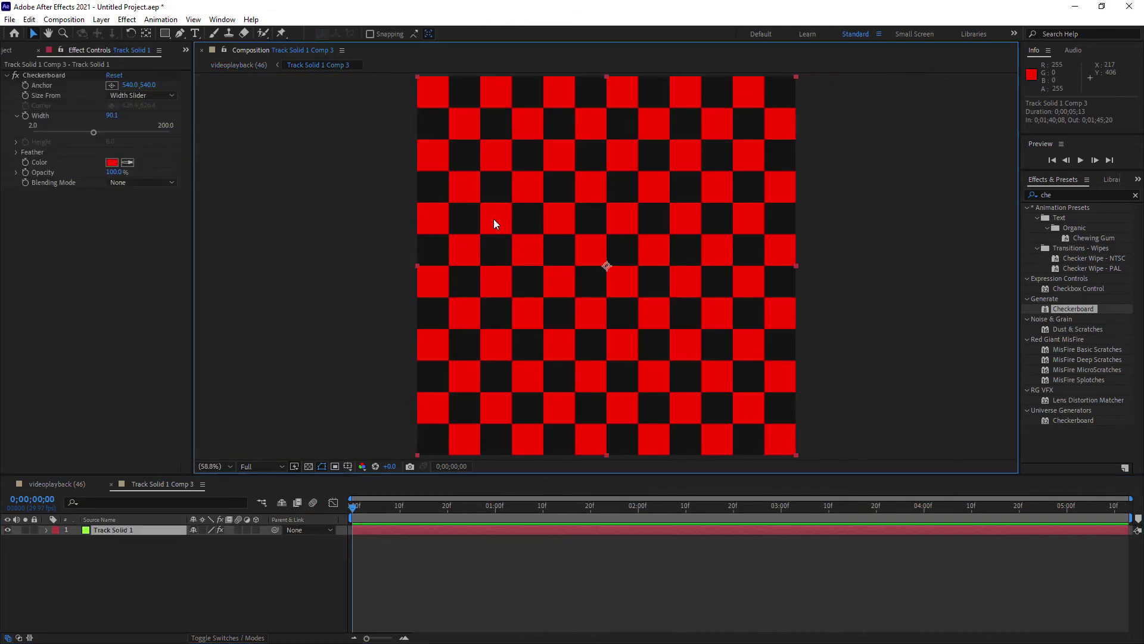
pyautogui.moveTo(70, 139)
pyautogui.mouseDown()
pyautogui.moveTo(32, 136)
pyautogui.moveTo(45, 131)
pyautogui.mouseUp()
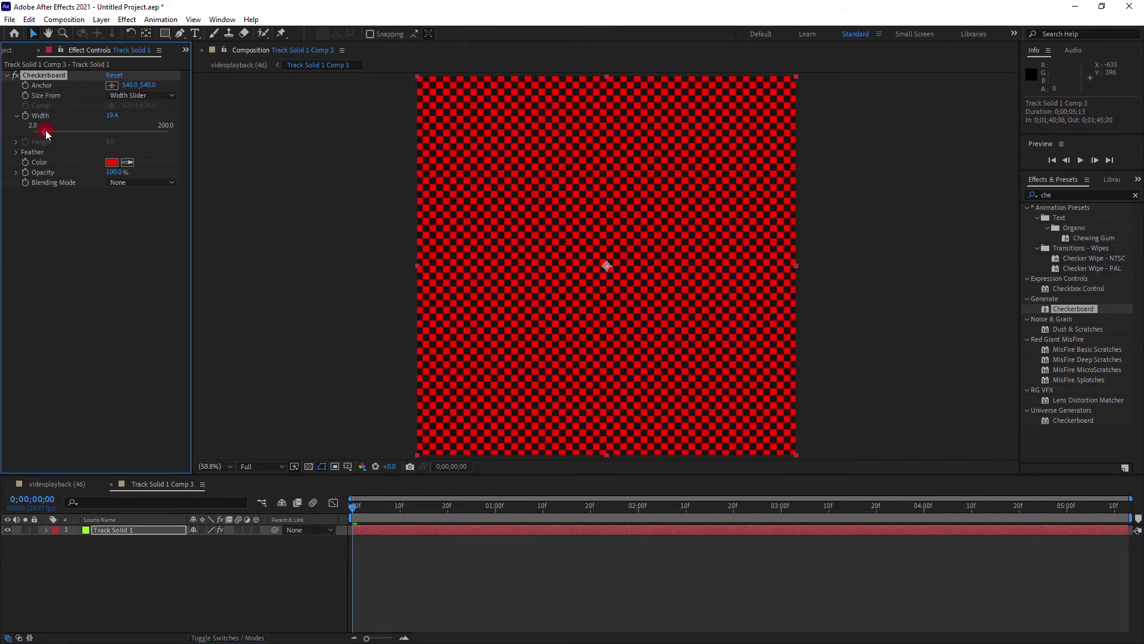
pyautogui.click(240, 449)
# - Try Checkerboard blending modes Normal, Color Dodge, Add and Stencil Alpha
pyautogui.click(152, 183)
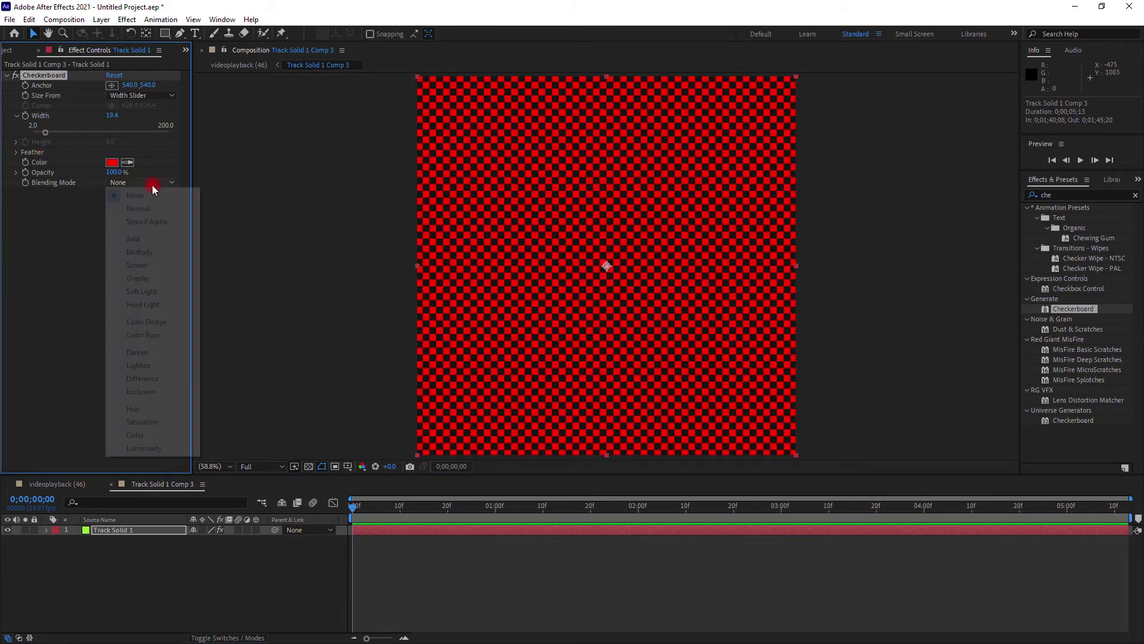
pyautogui.click(148, 208)
pyautogui.click(159, 182)
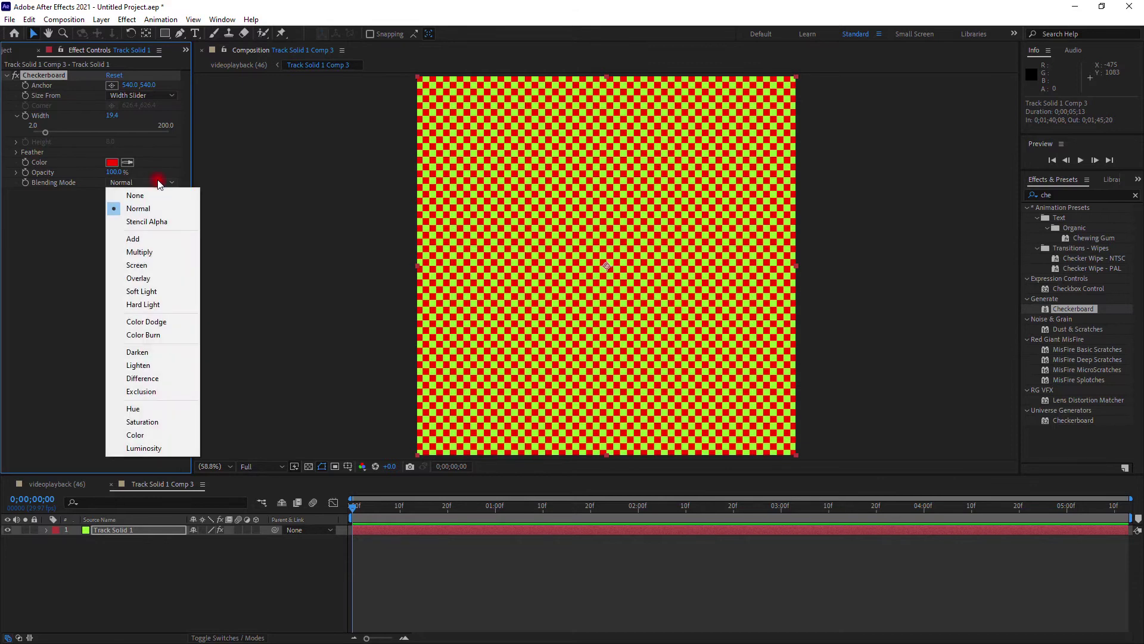
pyautogui.click(156, 331)
pyautogui.click(159, 182)
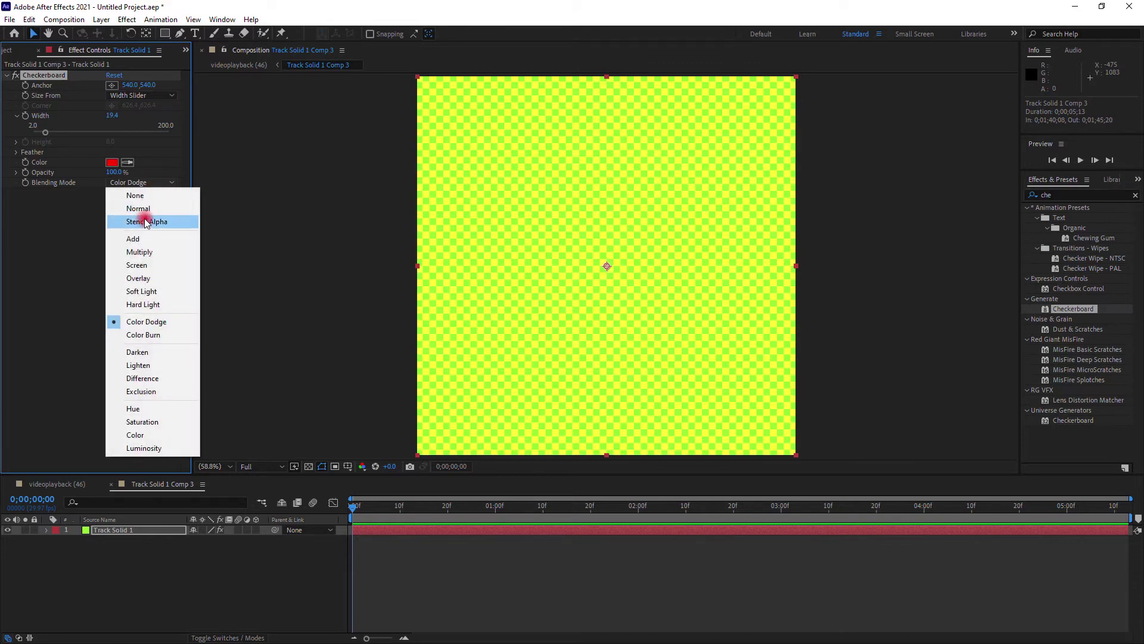
pyautogui.click(140, 238)
pyautogui.click(151, 182)
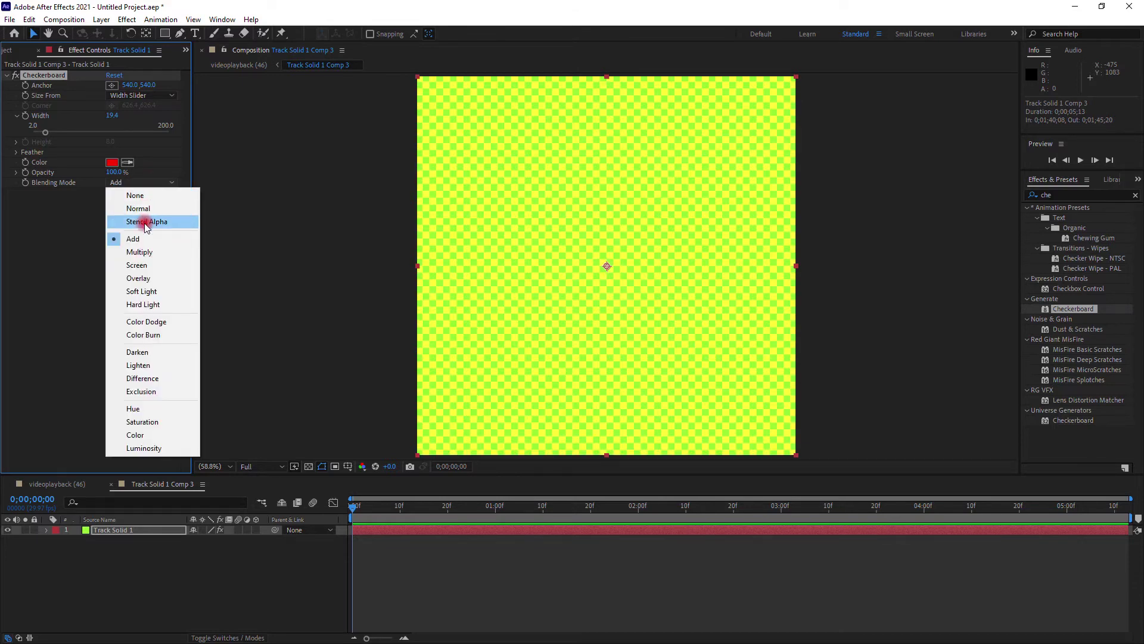
pyautogui.click(147, 221)
# - Check the pattern in videoplayback (46) by scrubbing the footage, then return to the first frame
pyautogui.click(66, 484)
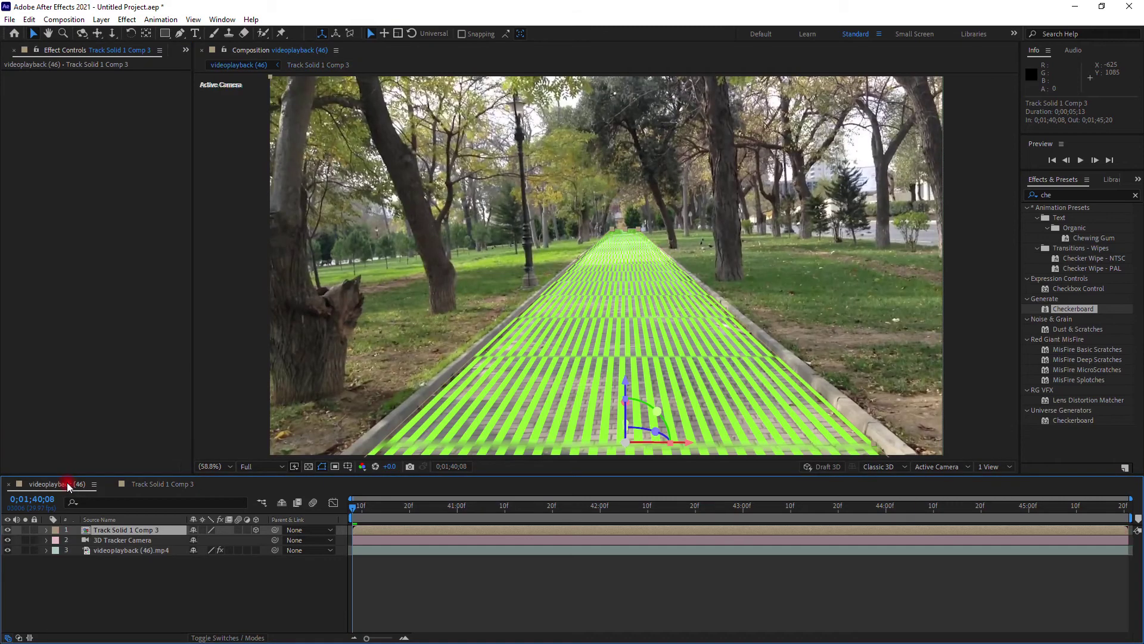
pyautogui.moveTo(364, 511)
pyautogui.mouseDown()
pyautogui.moveTo(1064, 541)
pyautogui.moveTo(371, 506)
pyautogui.mouseUp()
pyautogui.press('Home')
# - Set the precomp's Checkerboard Blending Mode to None so the squares show red
pyautogui.doubleClick(391, 527)
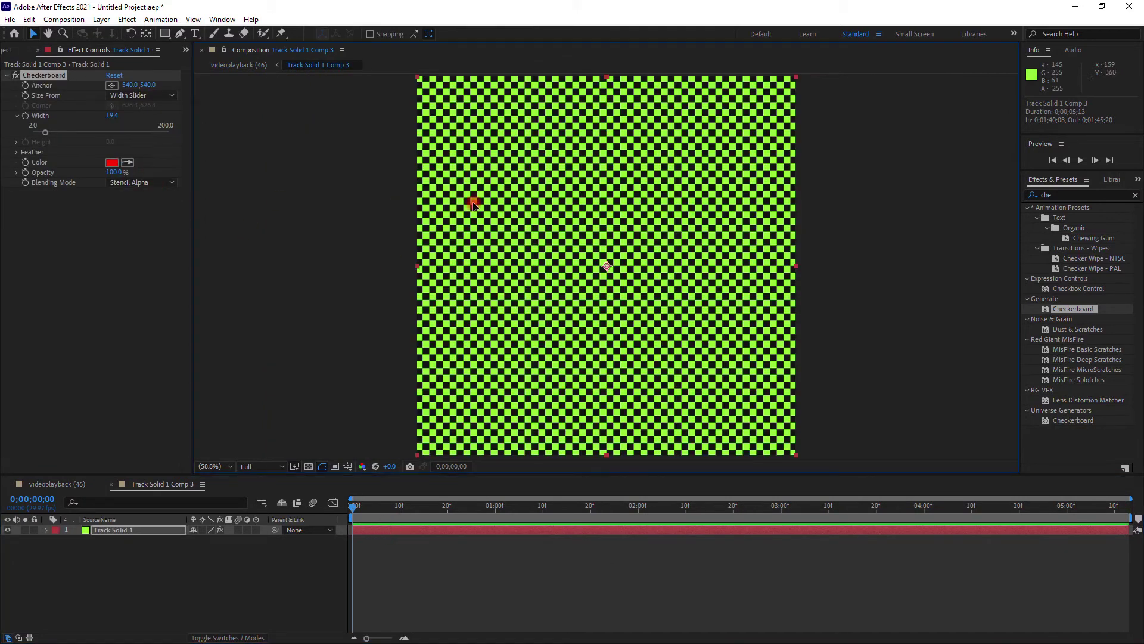
pyautogui.click(114, 165)
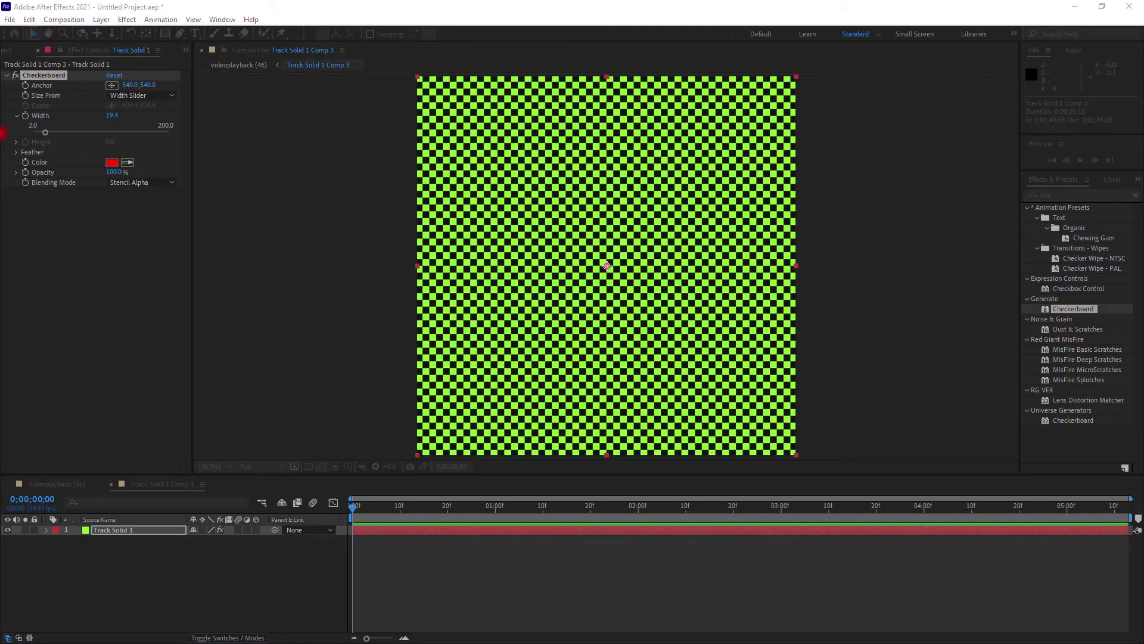
pyautogui.press('Return')
pyautogui.click(141, 182)
pyautogui.click(136, 192)
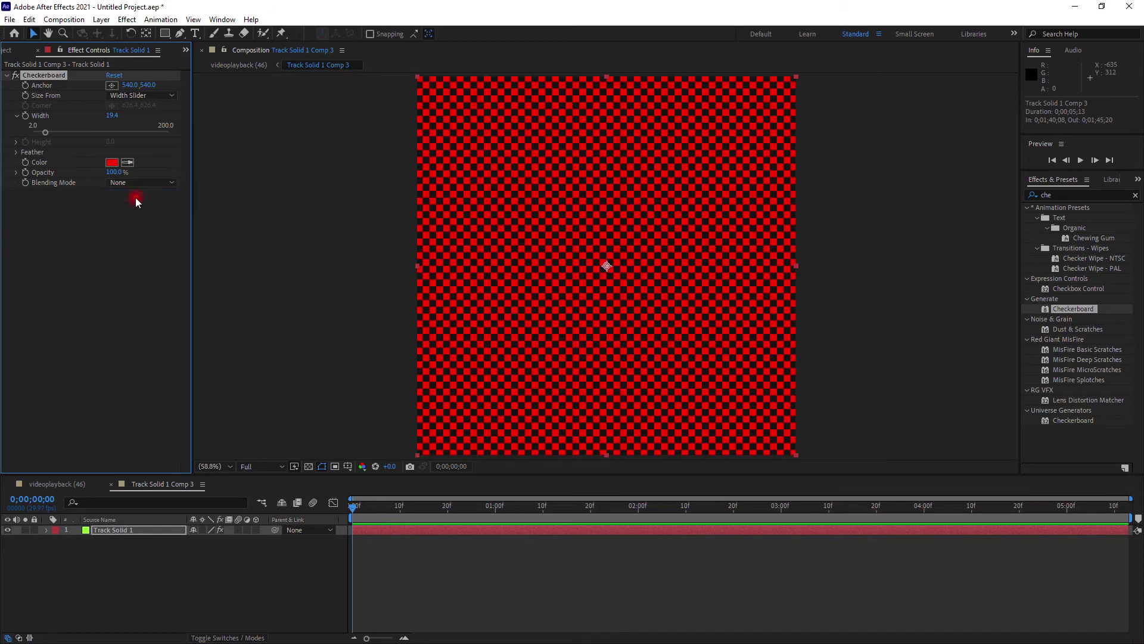
pyautogui.click(62, 483)
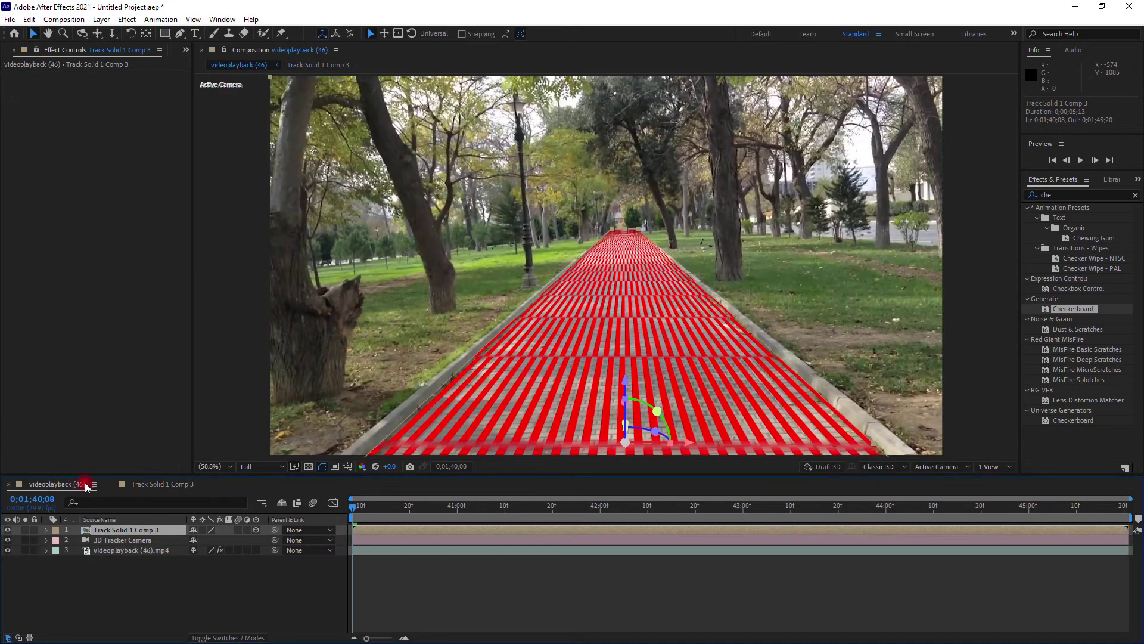
# - Lower the Checkerboard width and set Size From to Width & Height Sliders
pyautogui.doubleClick(370, 532)
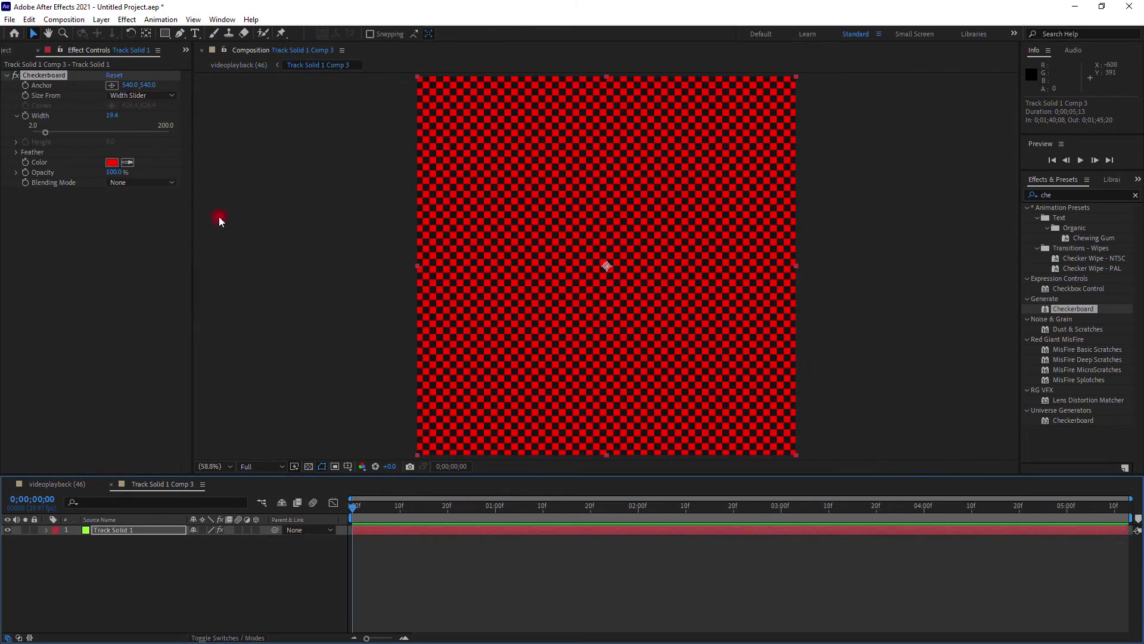
pyautogui.moveTo(62, 138); pyautogui.dragTo(45, 136)
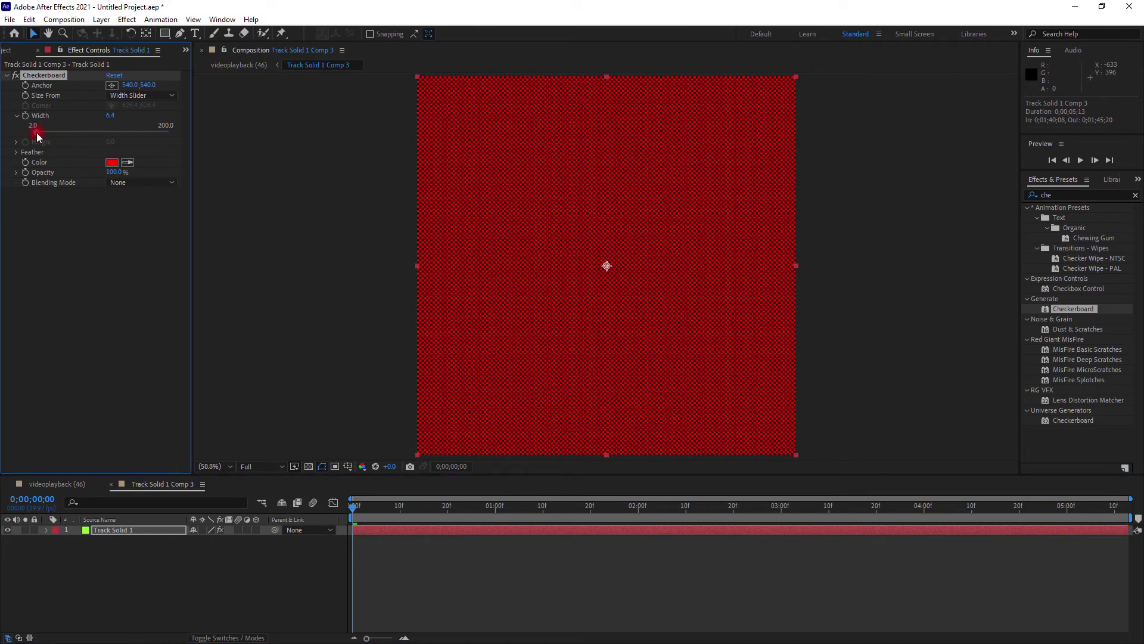
pyautogui.click(145, 95)
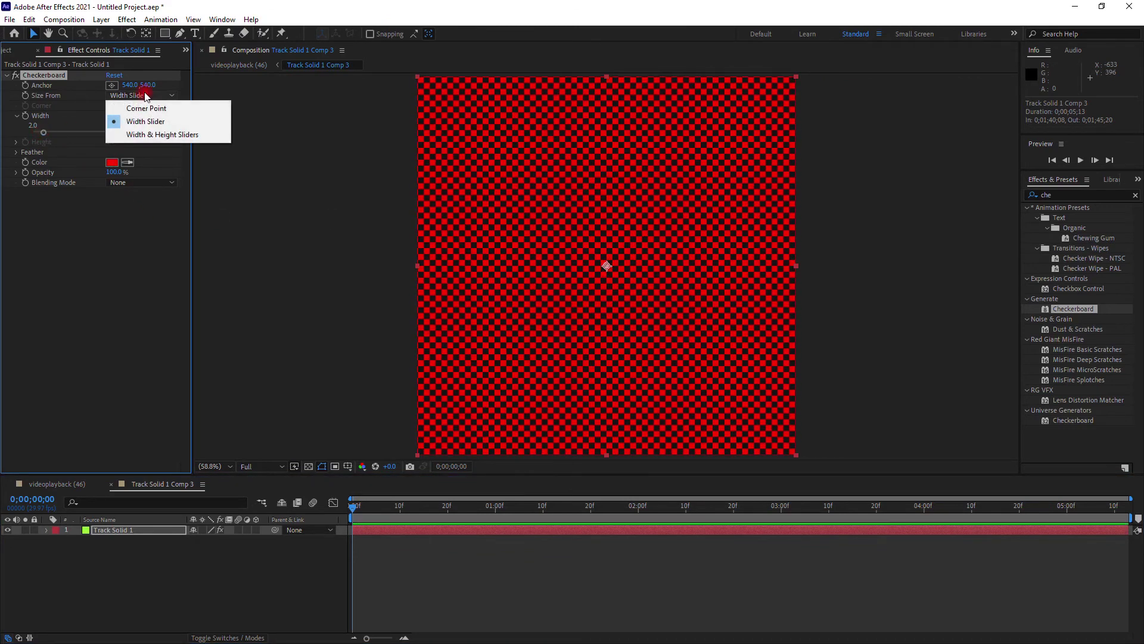
pyautogui.click(147, 107)
pyautogui.click(144, 95)
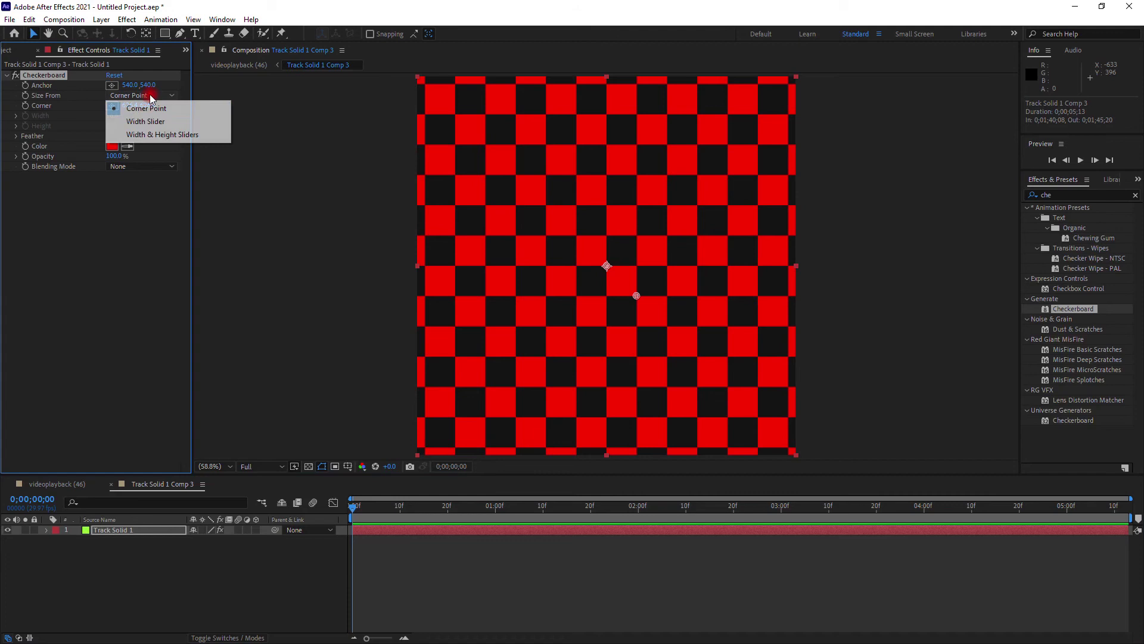
pyautogui.click(133, 134)
# - Preview the red checker stripes on the path in videoplayback (46)
pyautogui.click(58, 484)
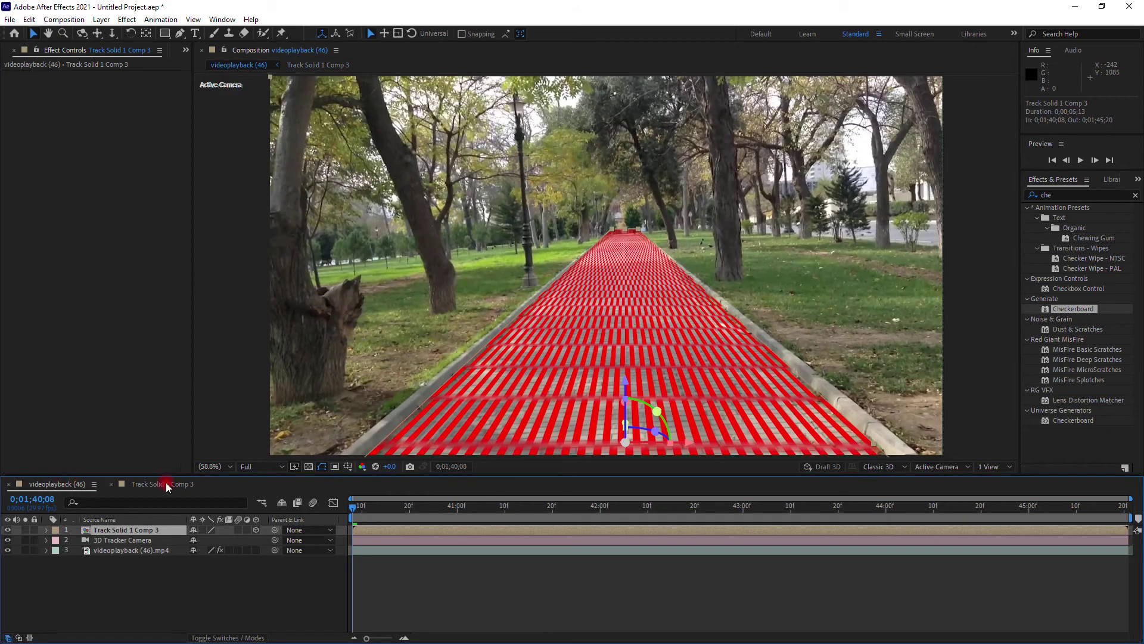
pyautogui.click(523, 607)
pyautogui.press('space')
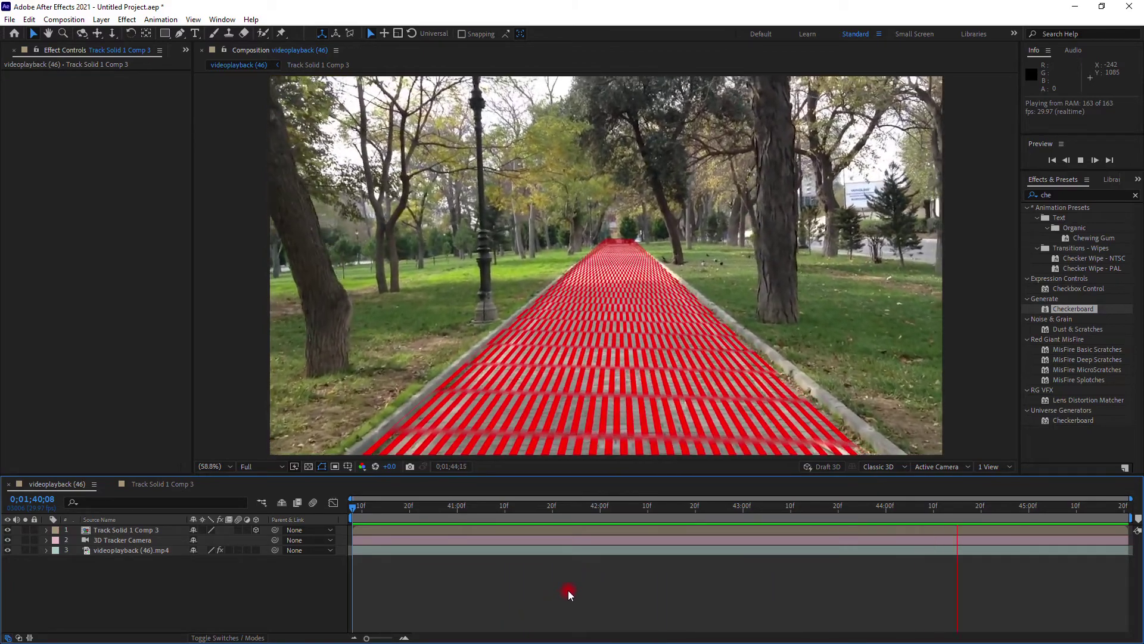
pyautogui.click(419, 506)
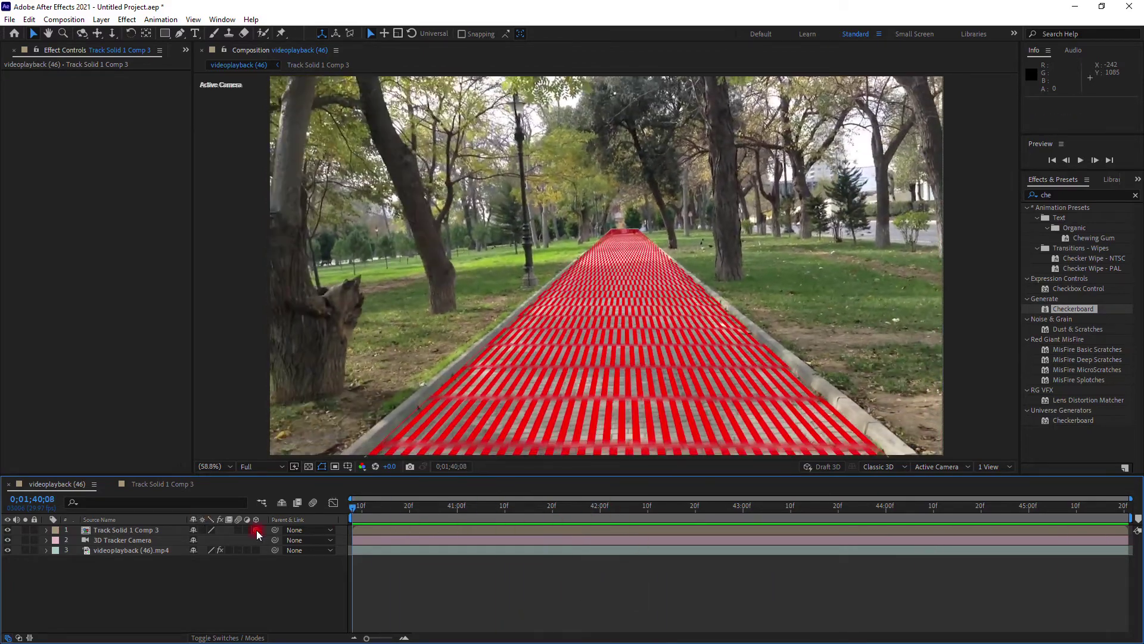
# - Size the Checkerboard from the Width Slider at 10.0, then view videoplayback (46)
pyautogui.doubleClick(370, 528)
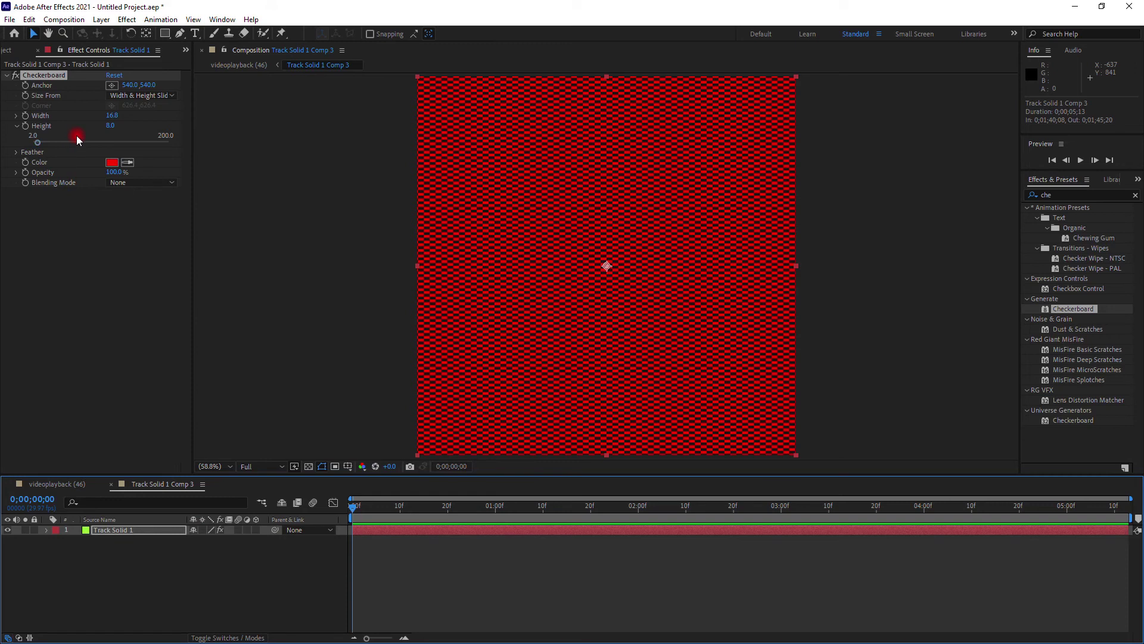
pyautogui.click(138, 95)
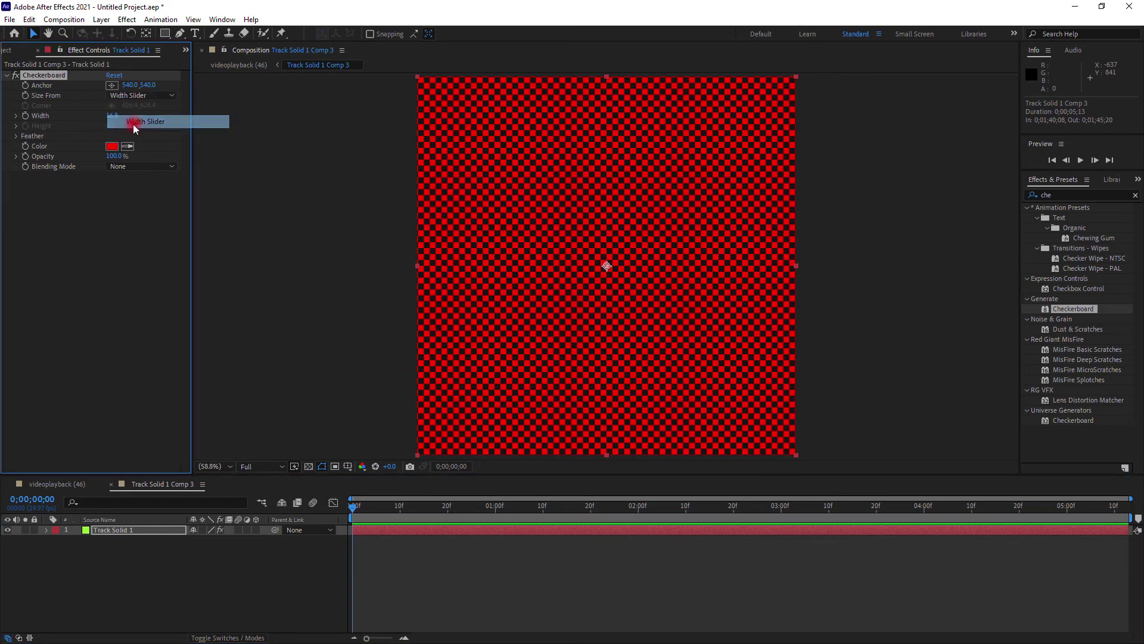
pyautogui.click(130, 120)
pyautogui.moveTo(118, 115); pyautogui.dragTo(95, 131)
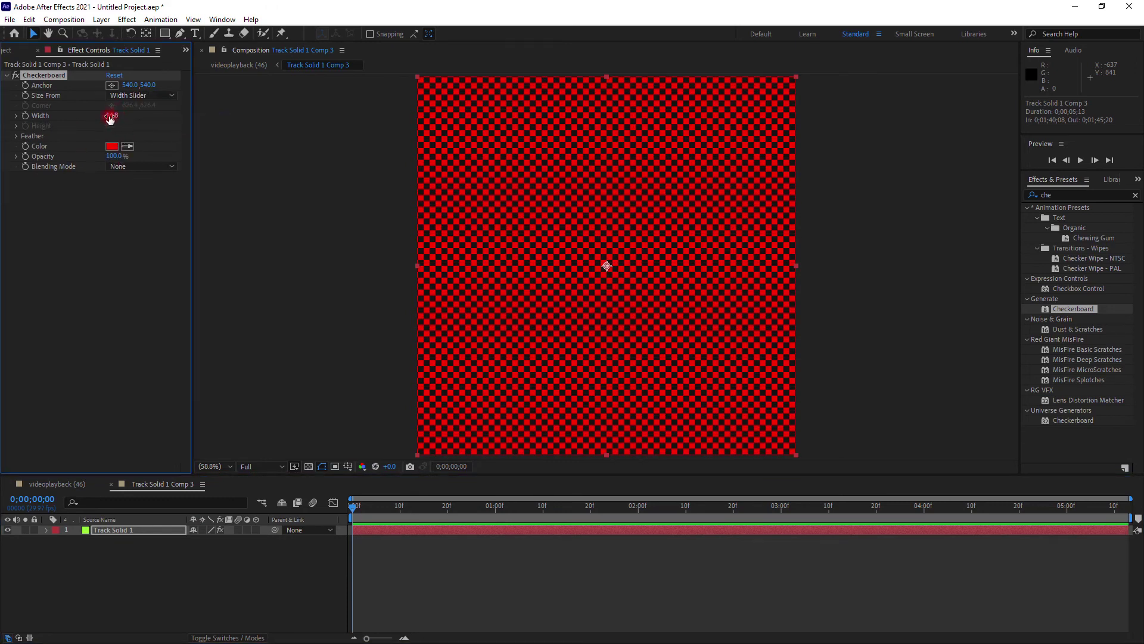
pyautogui.click(56, 484)
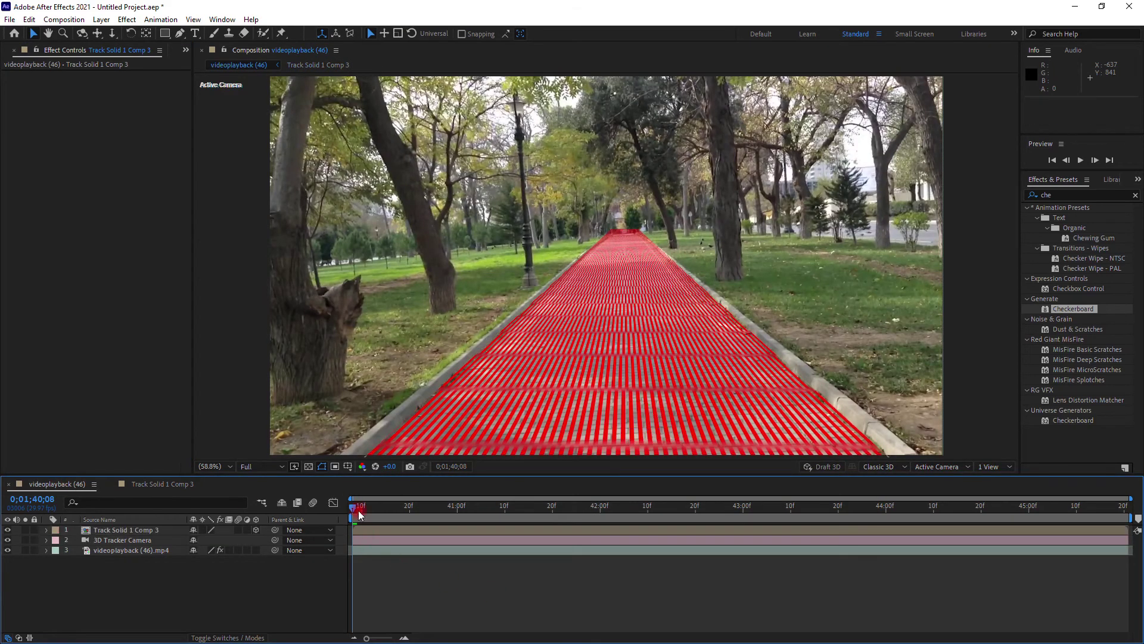
pyautogui.press('space')
pyautogui.press('space')
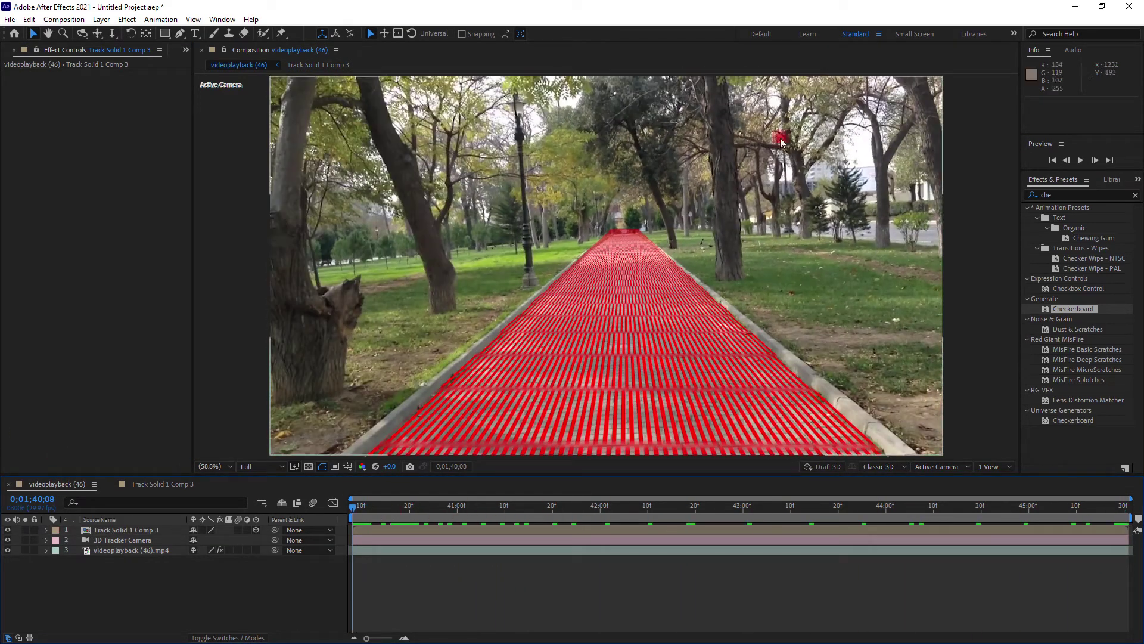
pyautogui.click(1083, 161)
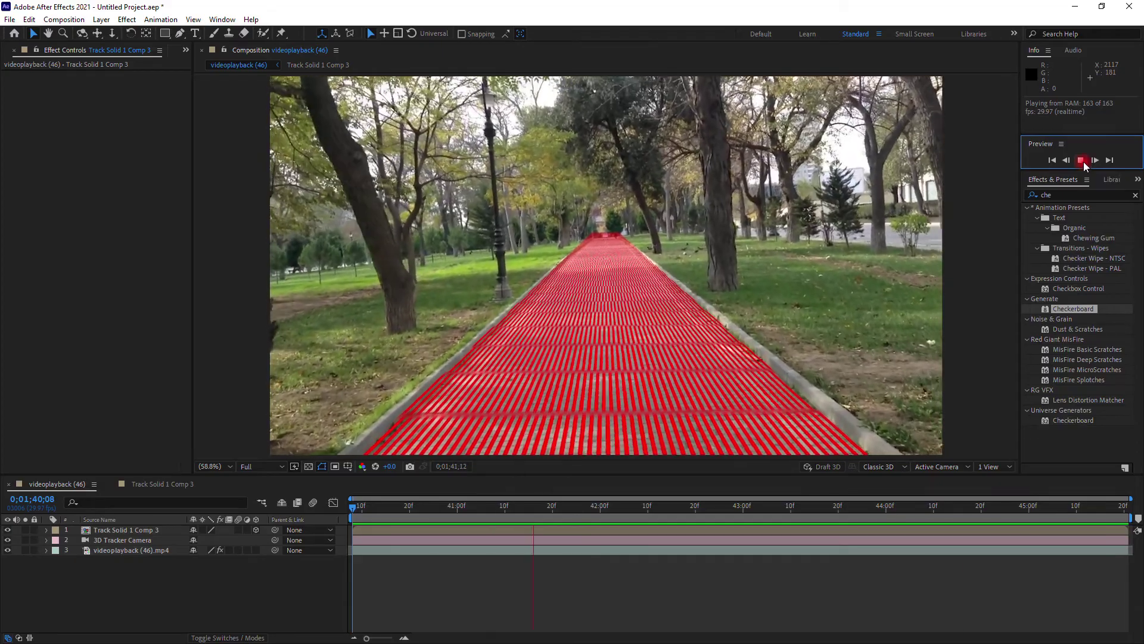
pyautogui.click(716, 539)
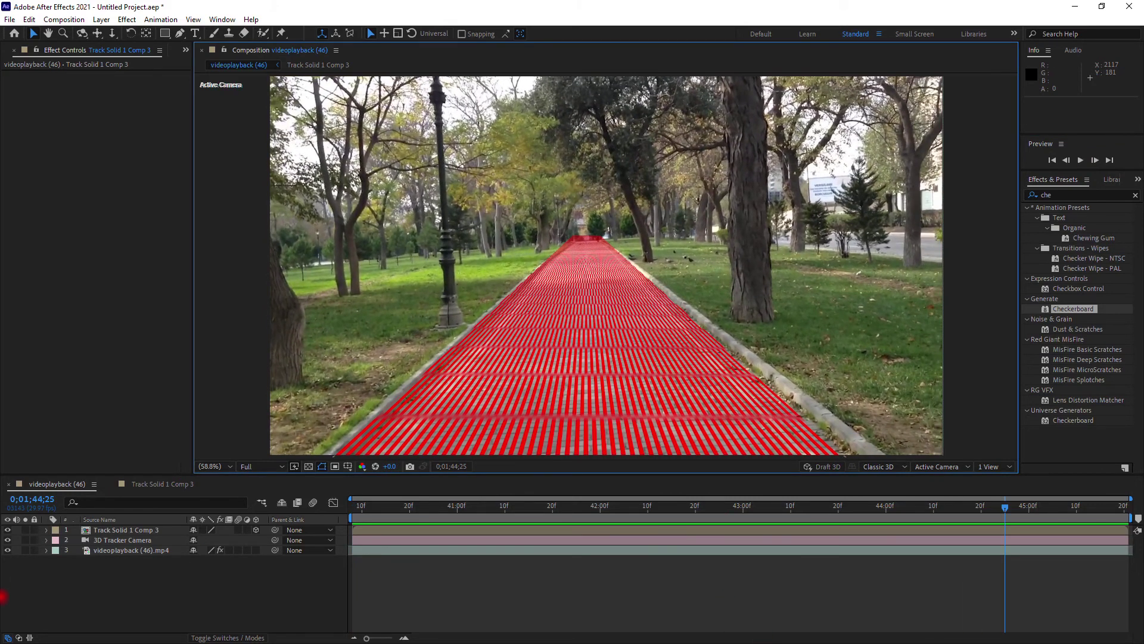
pyautogui.click(2, 623)
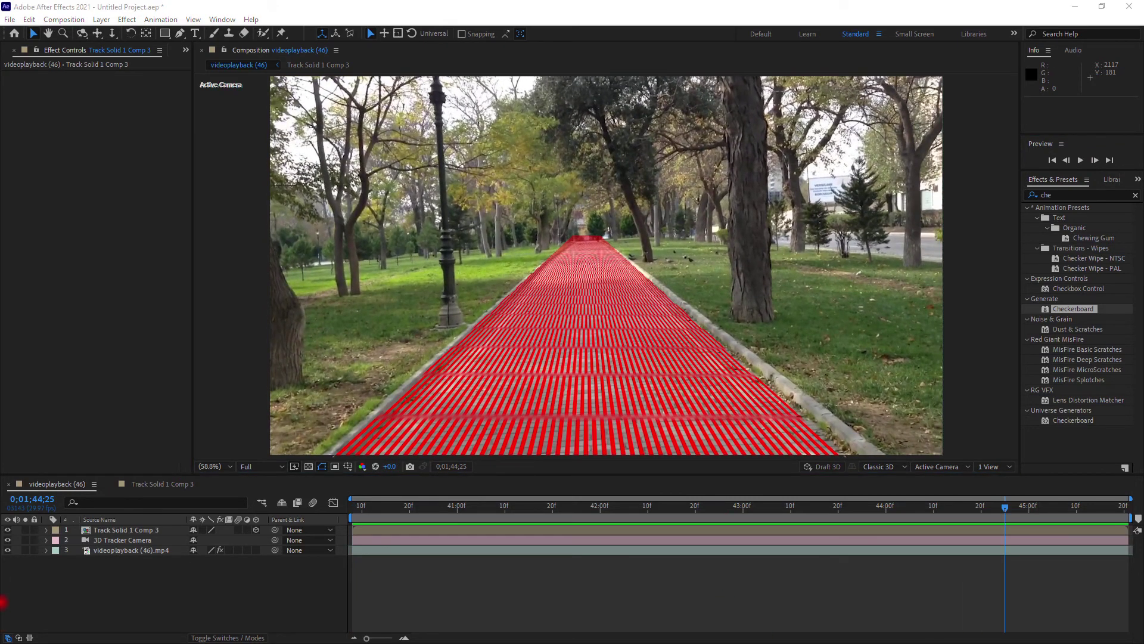